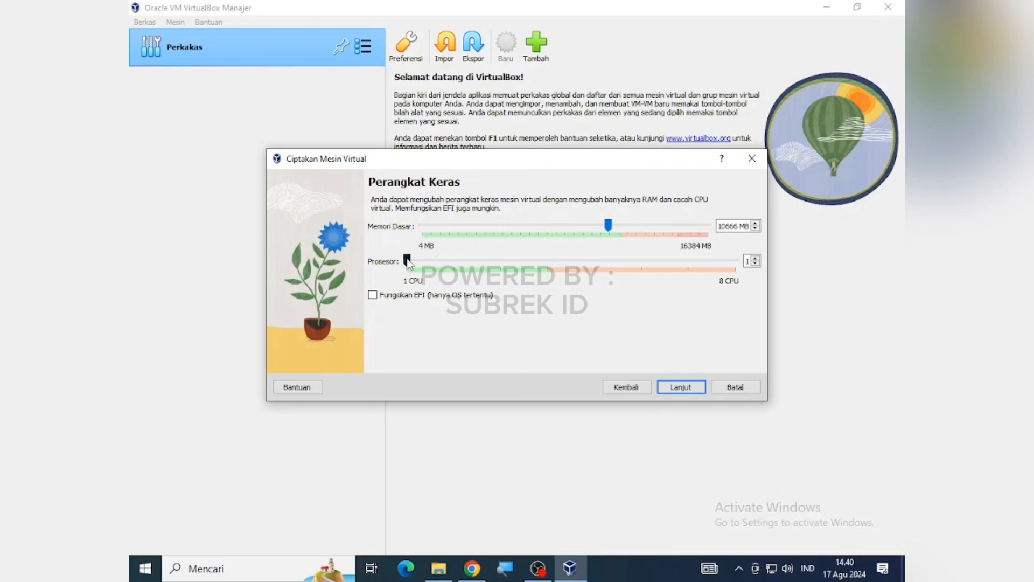
# Assign 4 processors to the new virtual machine and continue to its hard disk settings.
pyautogui.click(536, 263)
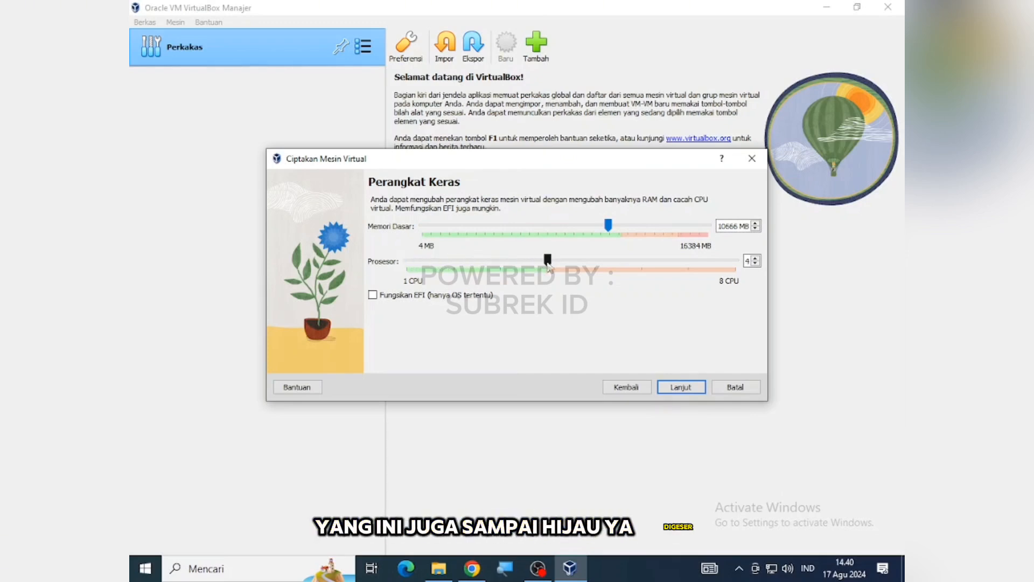
pyautogui.click(691, 389)
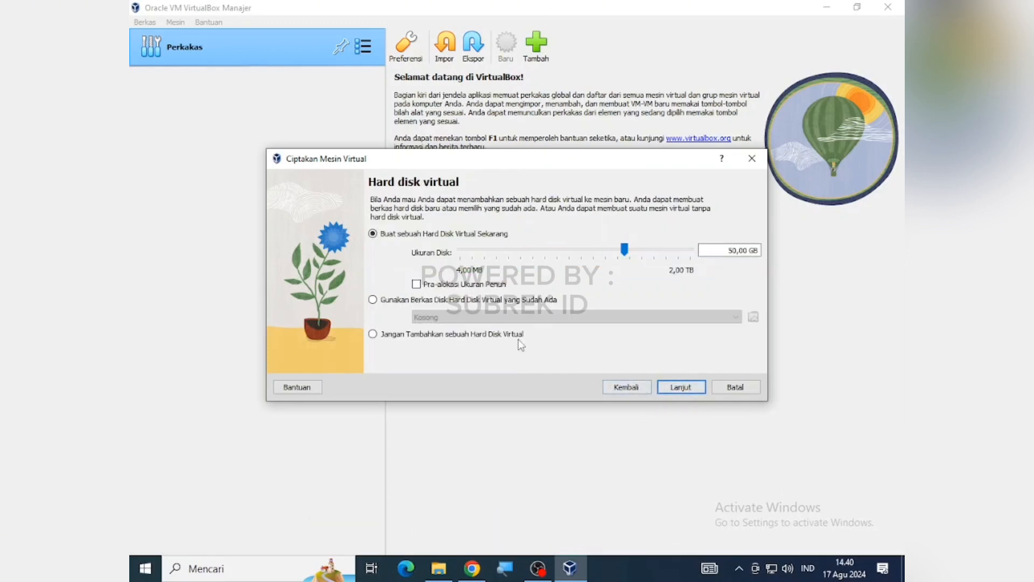
# Choose to use an existing virtual hard disk and add ANBK_UTAMA from the VHD FRESSH 2024\VHD UTAMA folder on drive D.
pyautogui.click(393, 300)
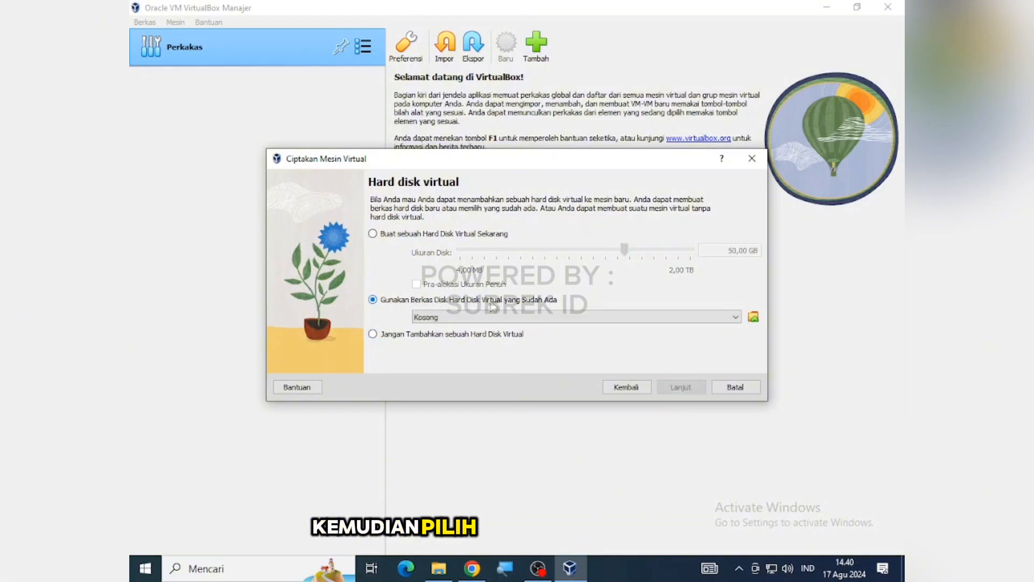
pyautogui.click(753, 317)
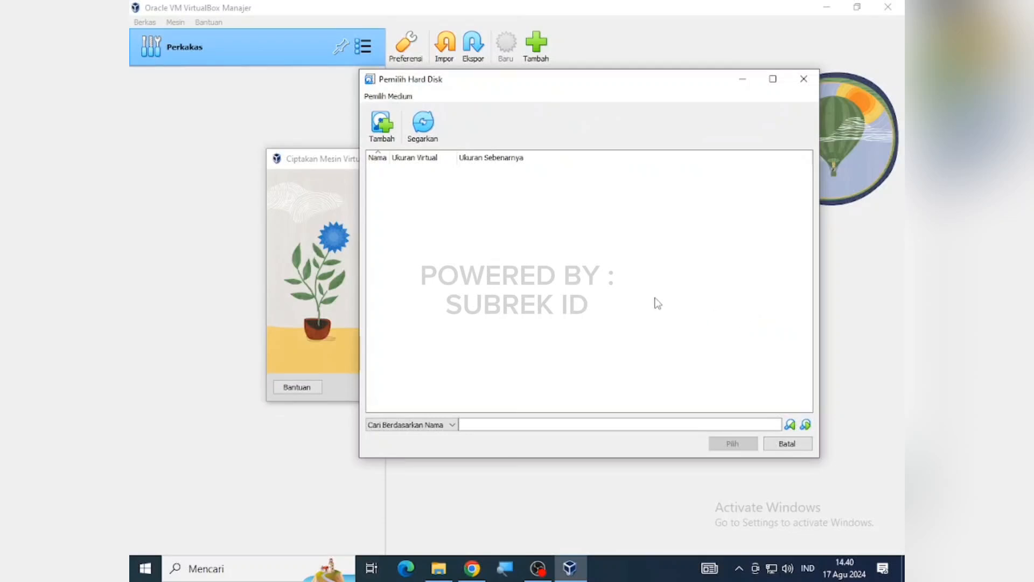
pyautogui.click(386, 129)
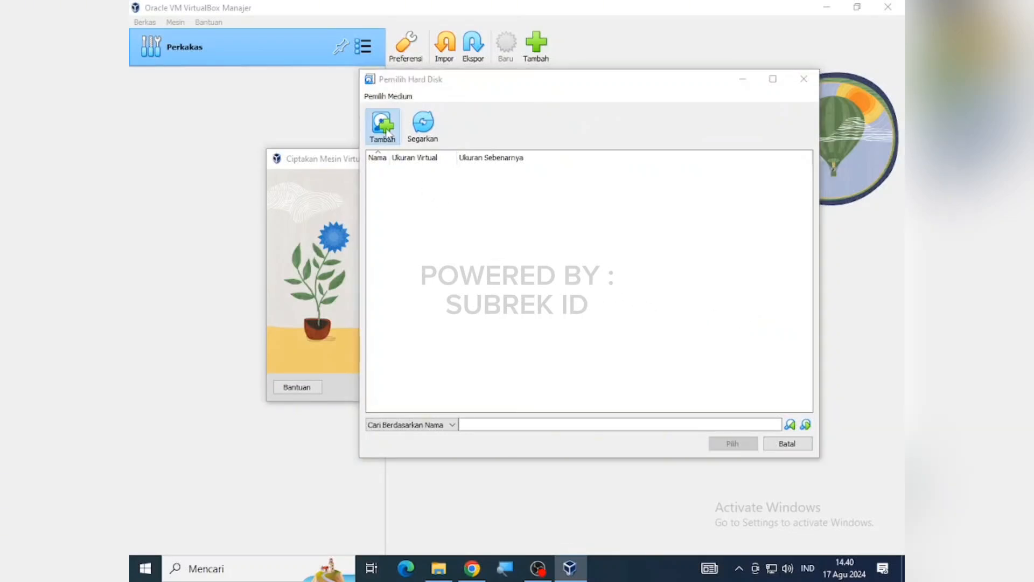
pyautogui.scroll(-5, 431, 242)
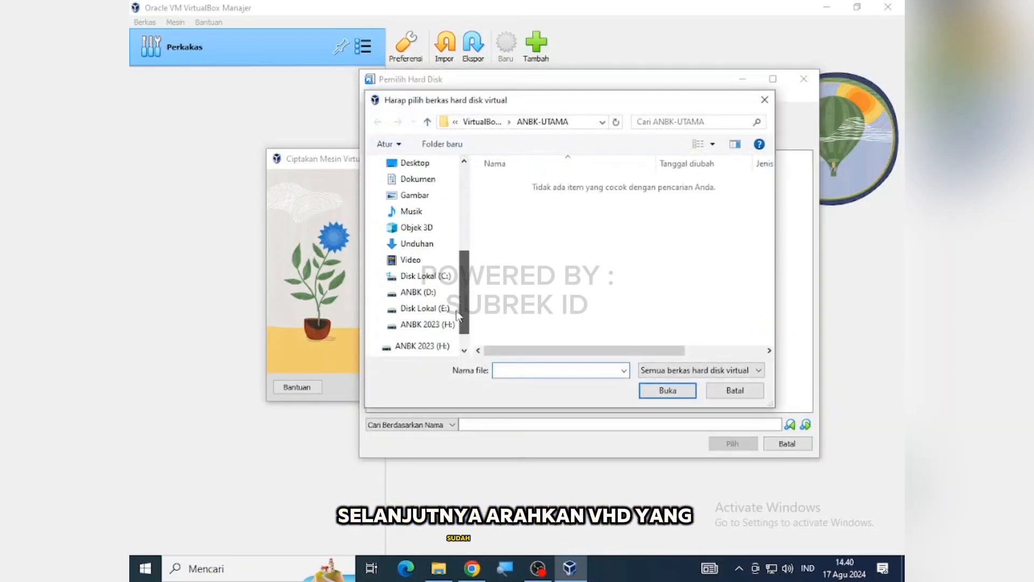
pyautogui.click(433, 296)
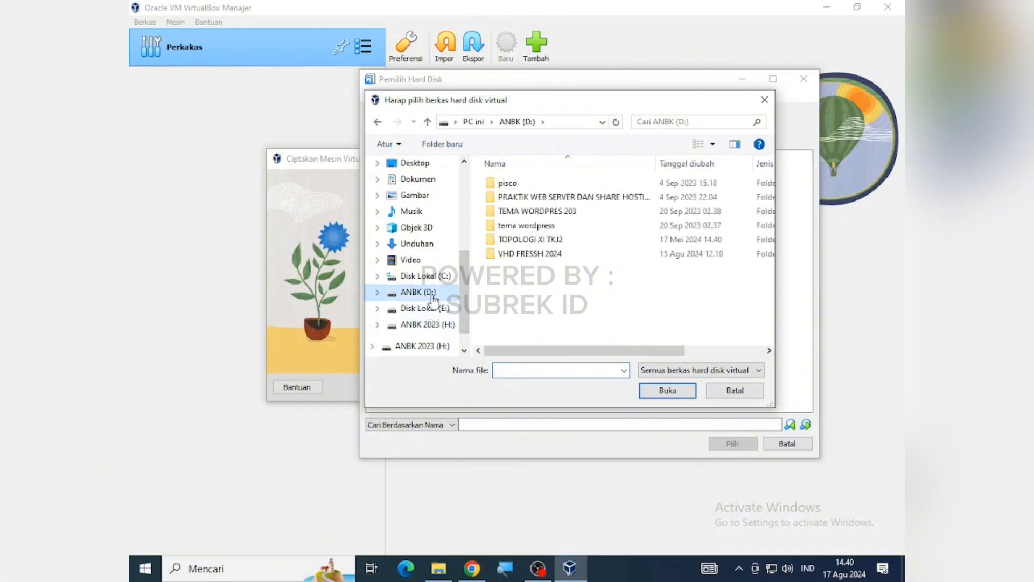
pyautogui.doubleClick(530, 255)
pyautogui.doubleClick(520, 226)
pyautogui.click(531, 184)
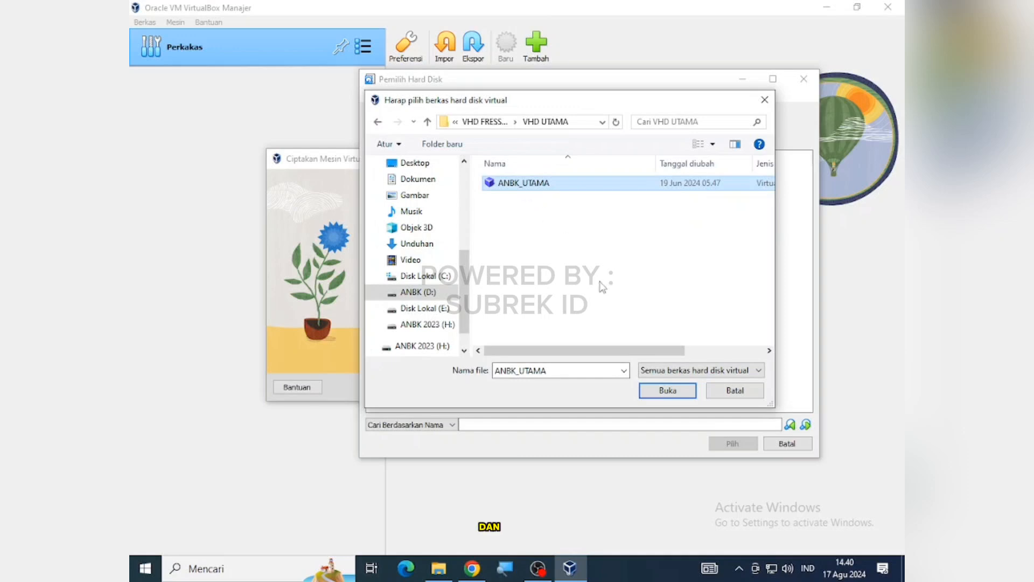
pyautogui.click(668, 392)
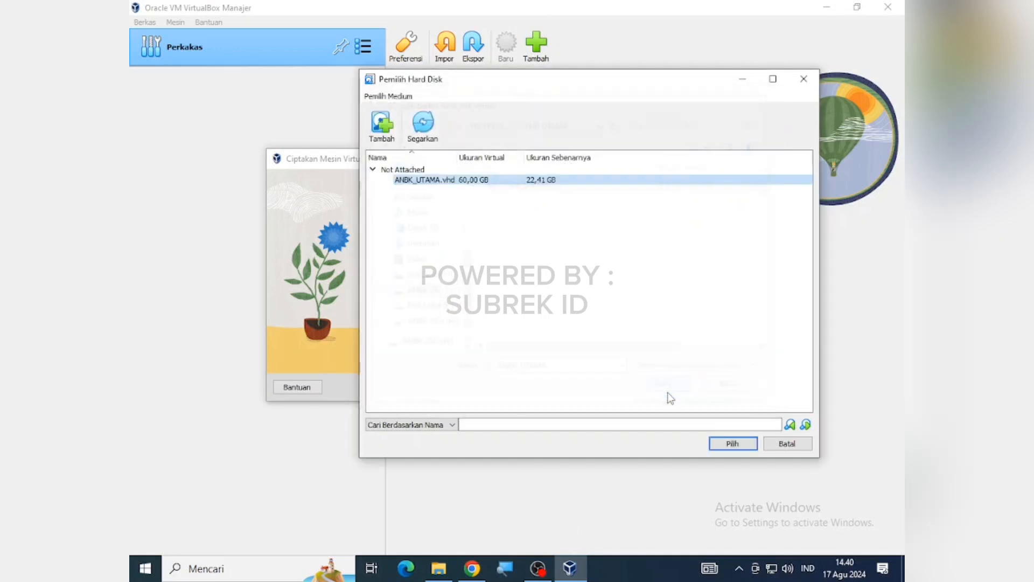
# Attach ANBK_UTAMA.vhd to the new machine and finish creating the machine.
pyautogui.click(732, 443)
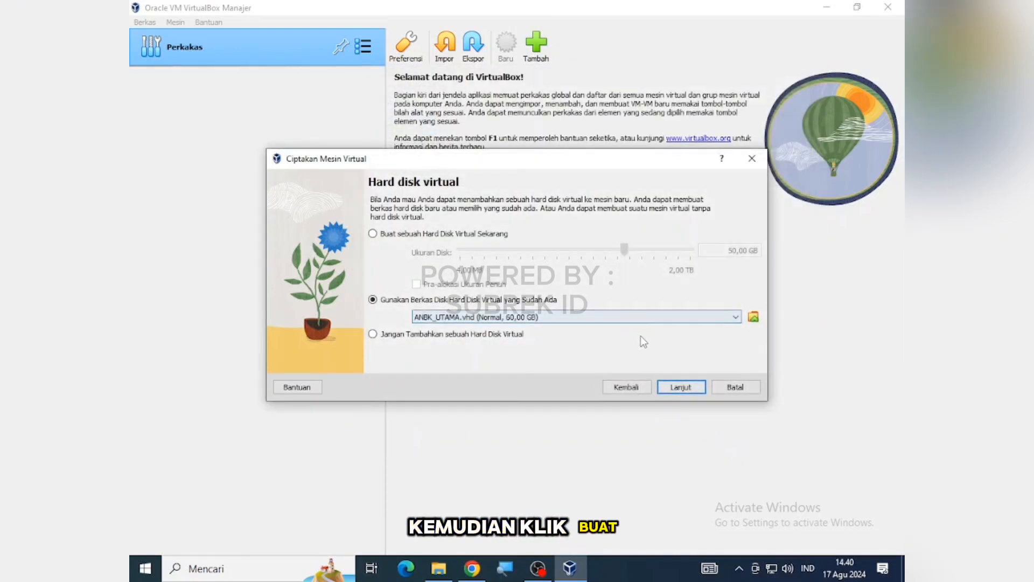
pyautogui.click(683, 388)
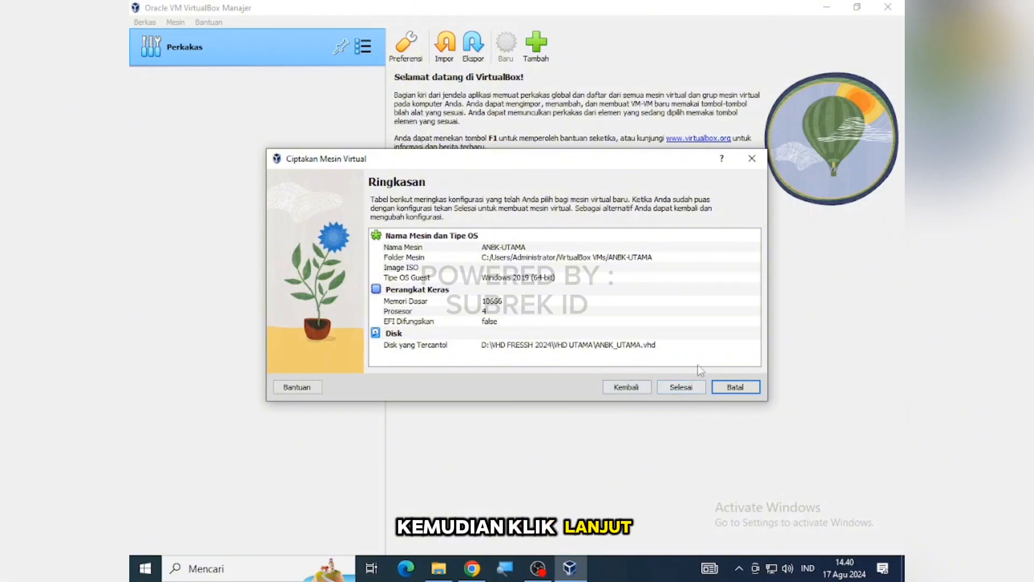
pyautogui.click(690, 388)
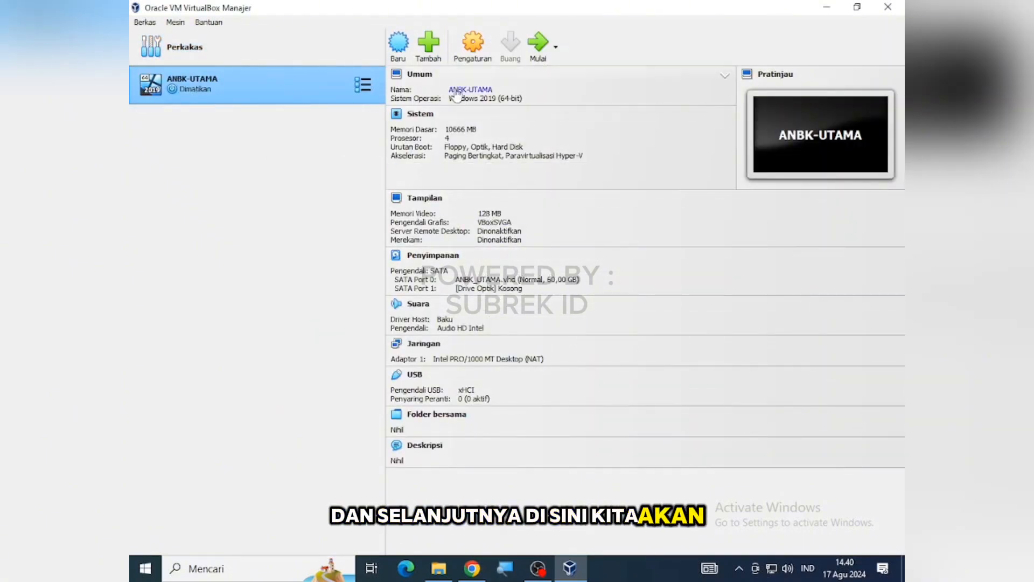
# Edit the ANBK-UTAMA machine's name in its general settings to match the virtual hard disk's file name.
pyautogui.click(473, 46)
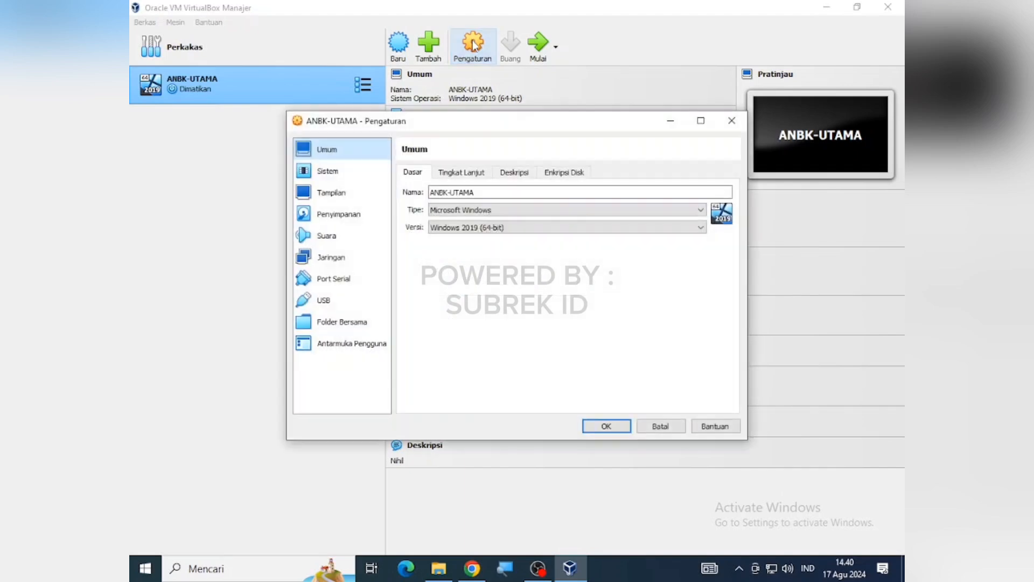
pyautogui.click(454, 172)
pyautogui.click(423, 173)
pyautogui.click(450, 193)
# Check the virtual hard disk's file name in the VHD UTAMA folder in File Explorer.
pyautogui.click(441, 572)
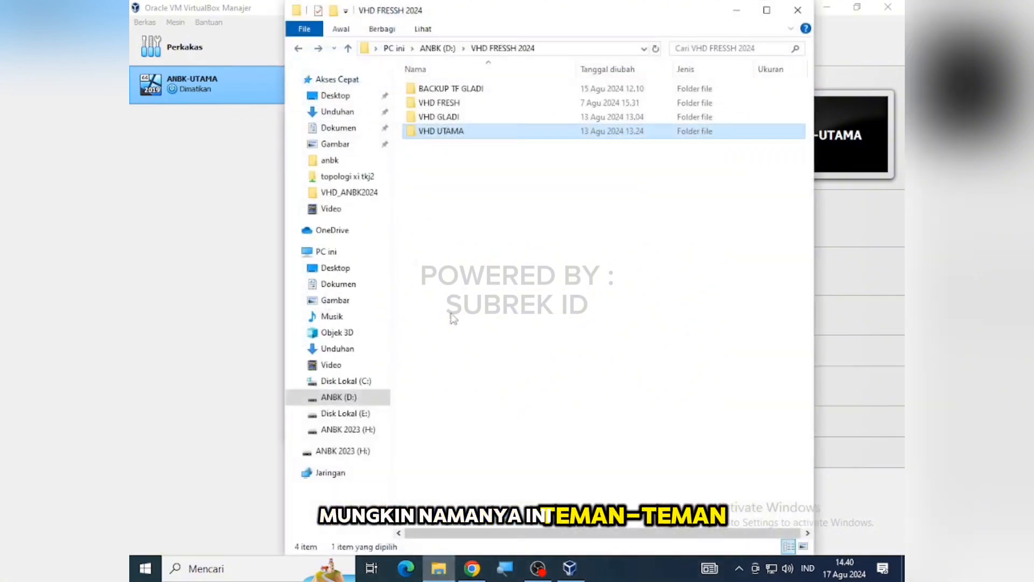
pyautogui.doubleClick(443, 132)
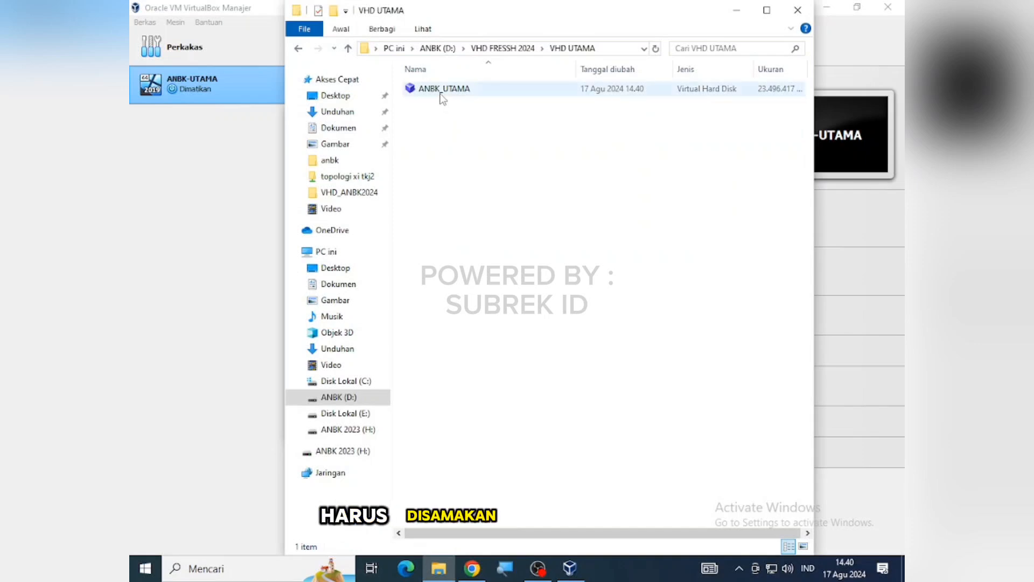
pyautogui.click(737, 12)
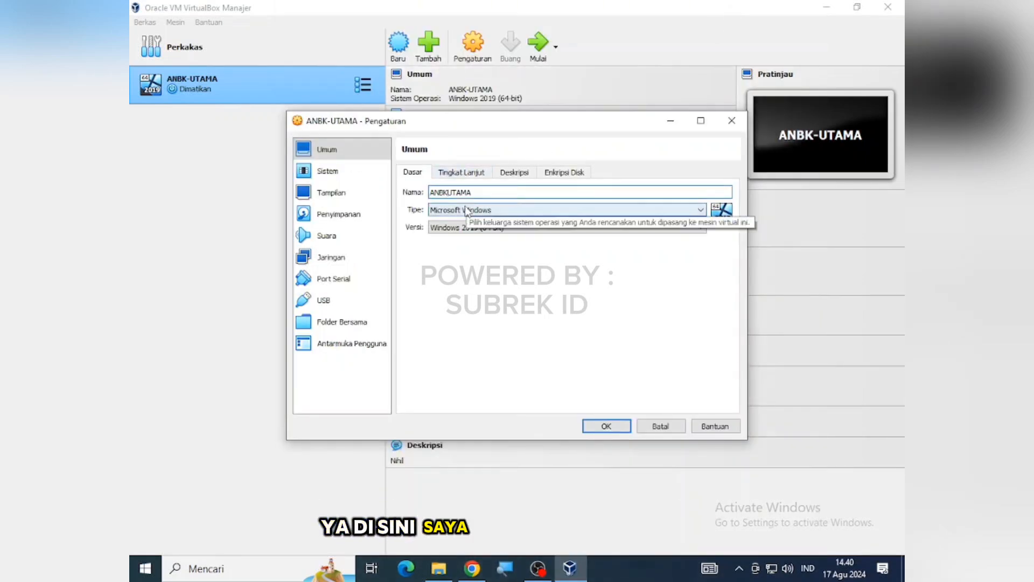
# Review the machine's remaining general settings and its system, display, storage and audio settings.
pyautogui.click(470, 179)
pyautogui.click(514, 171)
pyautogui.click(564, 172)
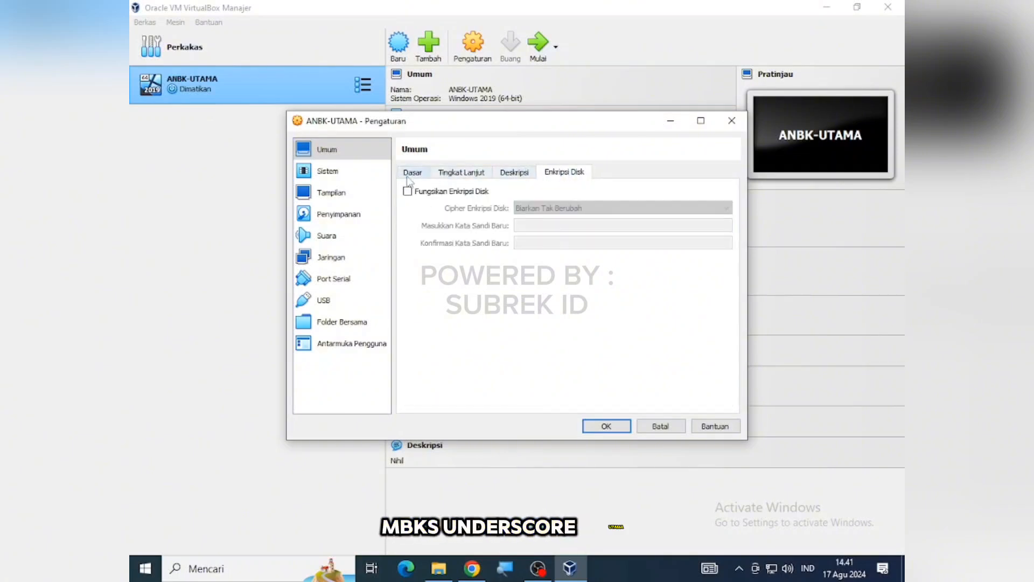
pyautogui.click(328, 172)
pyautogui.click(470, 178)
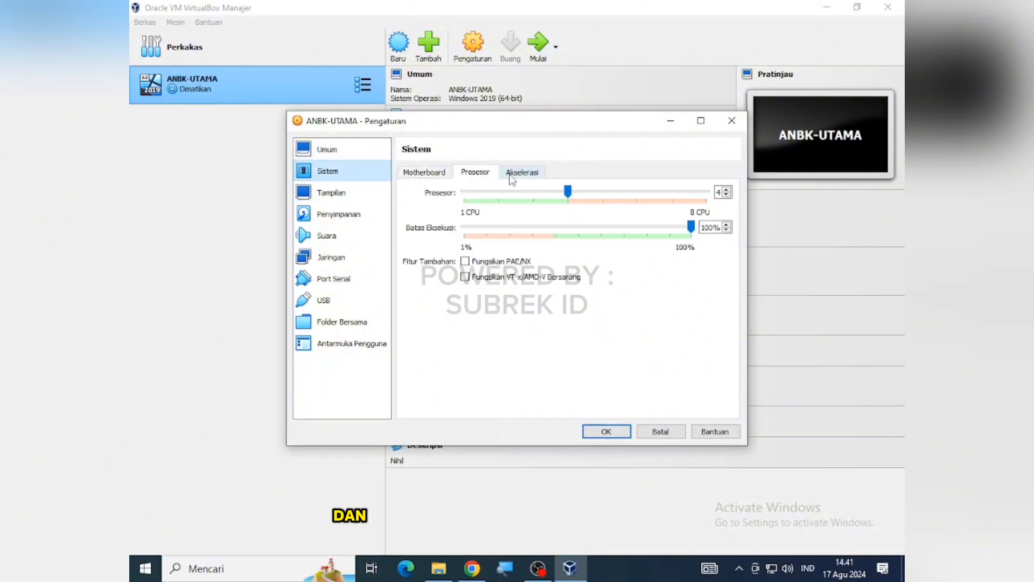
pyautogui.click(522, 173)
pyautogui.click(317, 194)
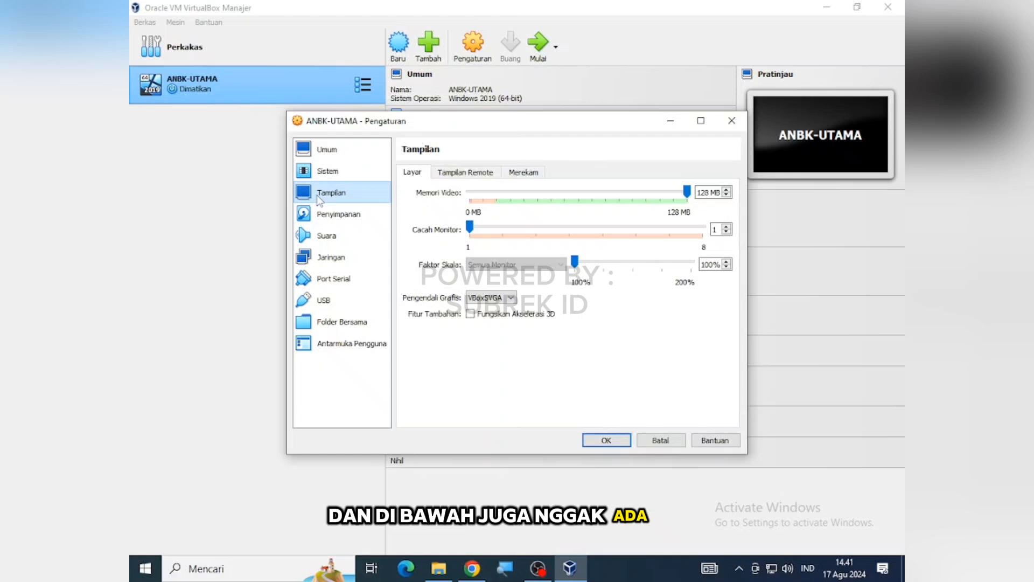
pyautogui.click(465, 172)
pyautogui.click(521, 173)
pyautogui.click(359, 213)
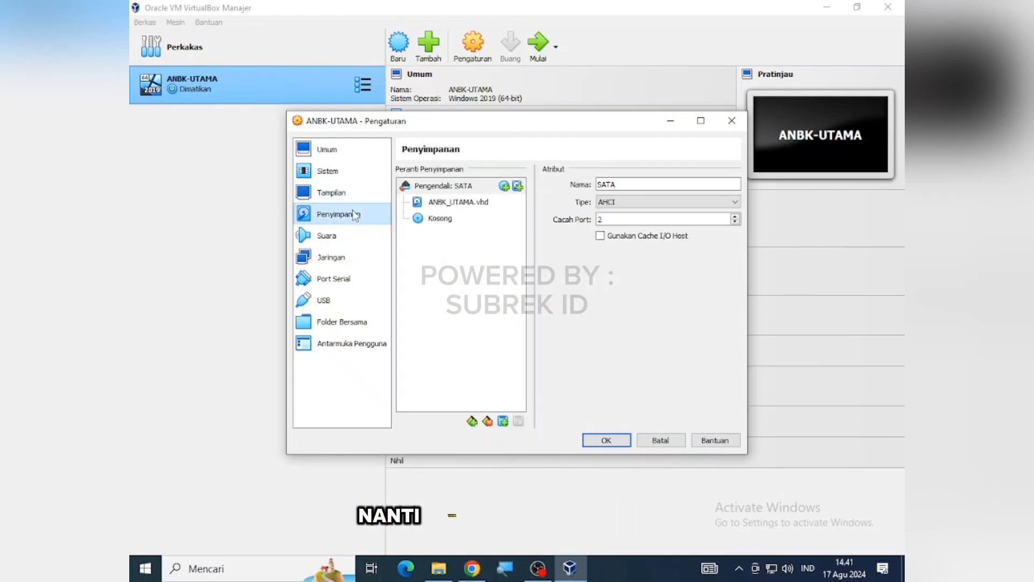
pyautogui.click(340, 236)
# Attach network Adapter 1 to a bridged adapter using the Realtek PCIe GBE Family Controller, with its advanced options expanded.
pyautogui.click(345, 261)
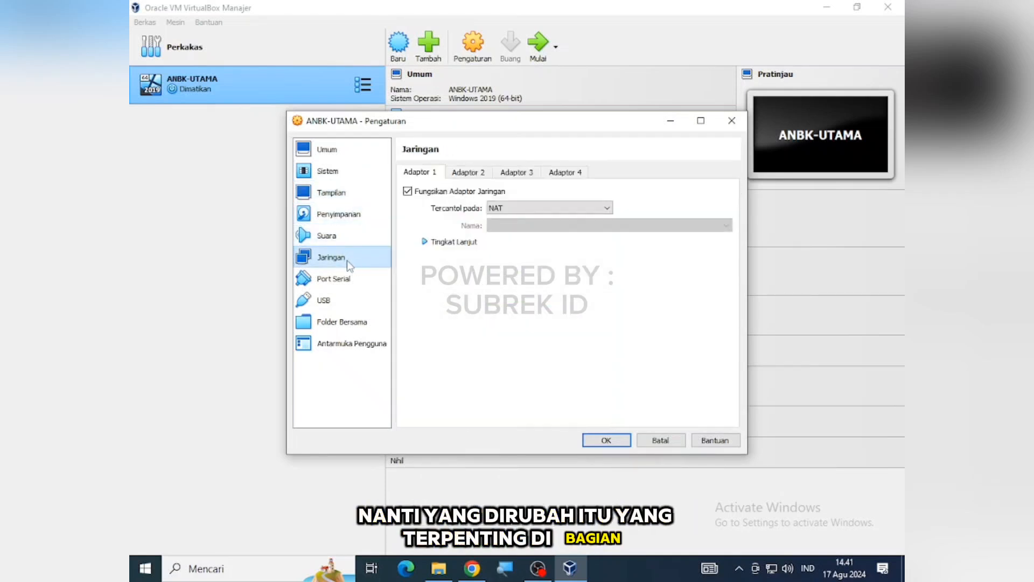
pyautogui.click(447, 243)
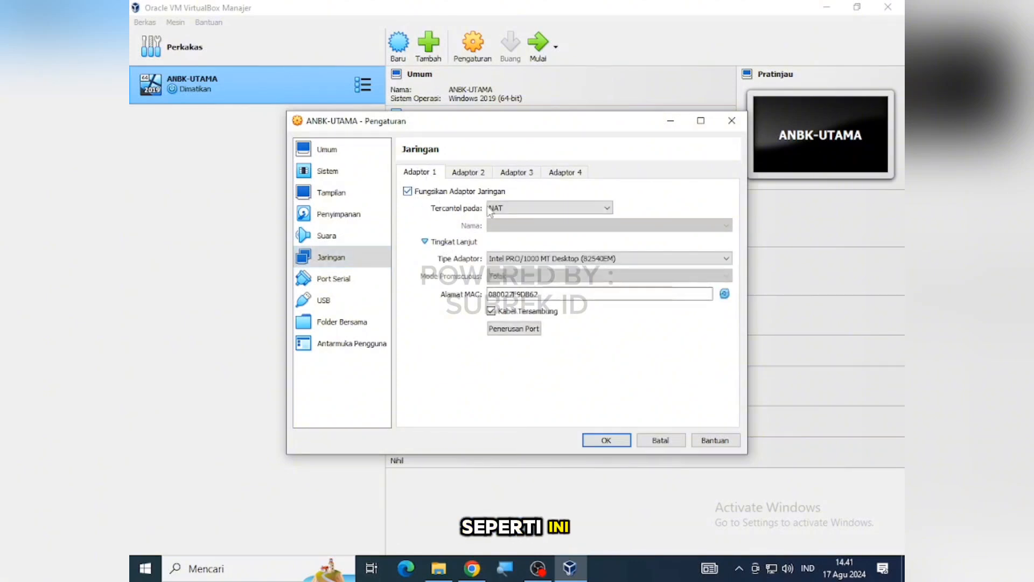
pyautogui.click(507, 209)
pyautogui.click(516, 228)
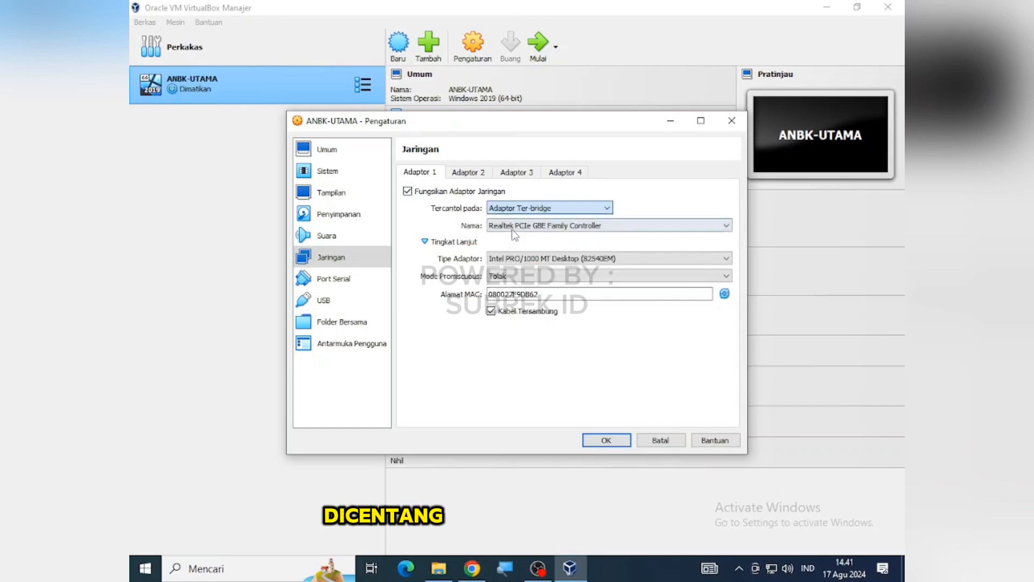
pyautogui.click(578, 226)
pyautogui.click(579, 235)
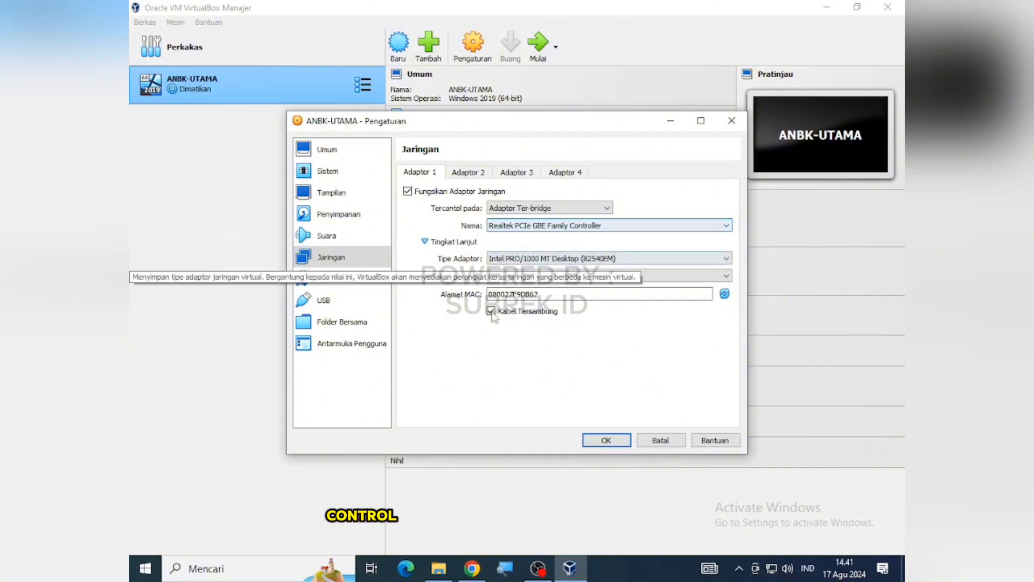
# Open the Windows Control Panel's Network and Sharing Center and display the host computer's network adapters.
pyautogui.click(146, 570)
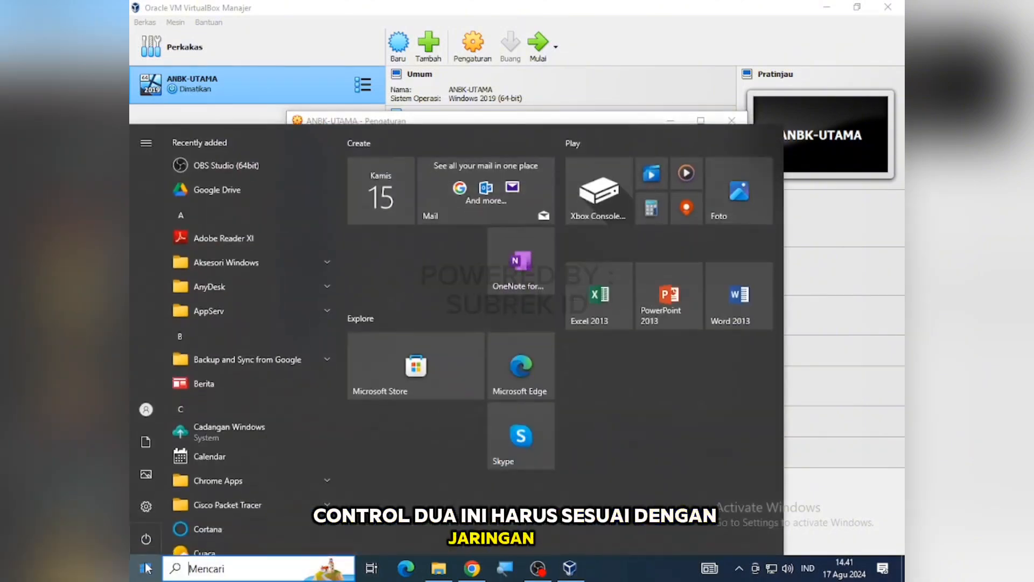
pyautogui.write('CONTR')
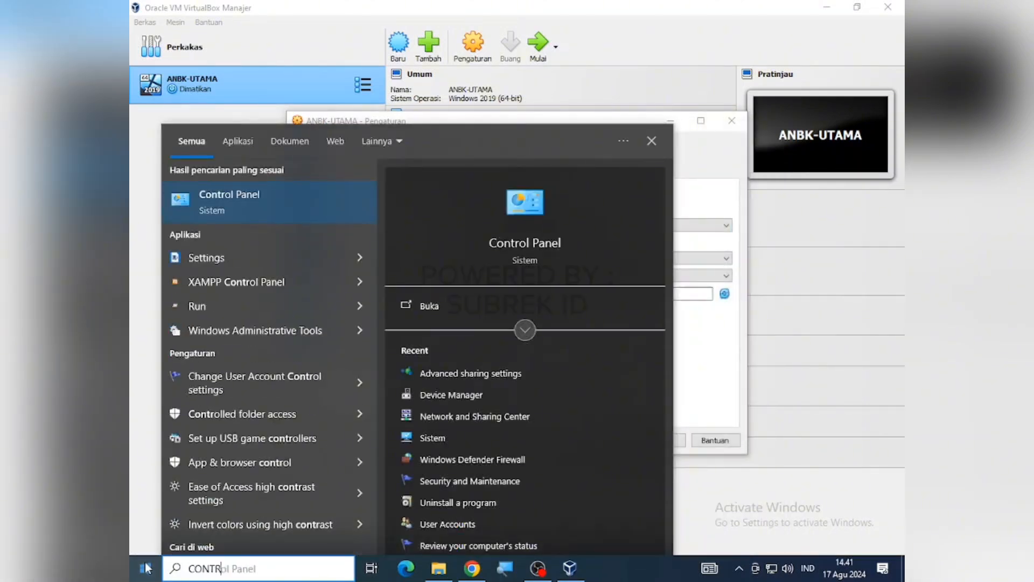
pyautogui.click(259, 203)
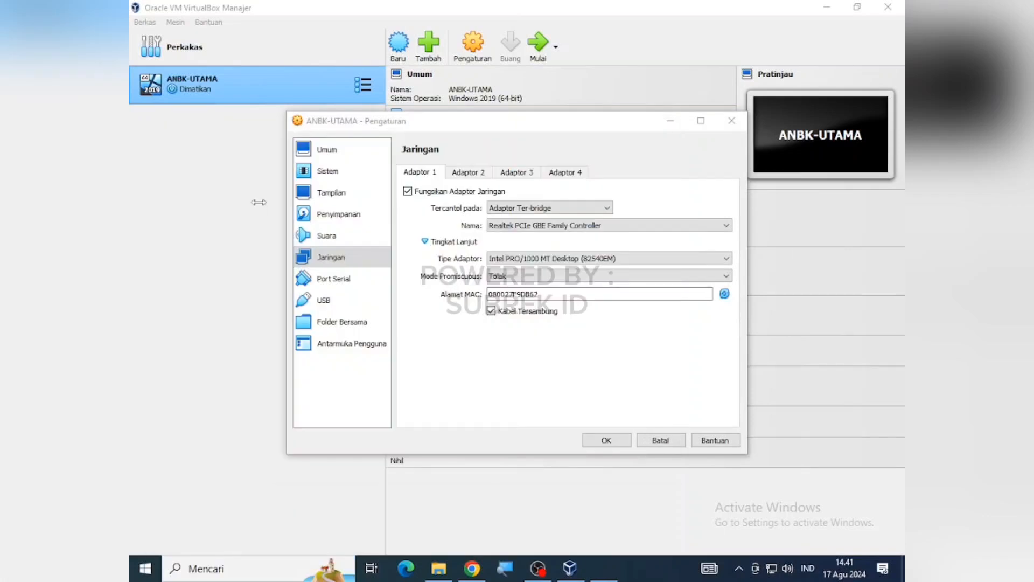
pyautogui.click(425, 254)
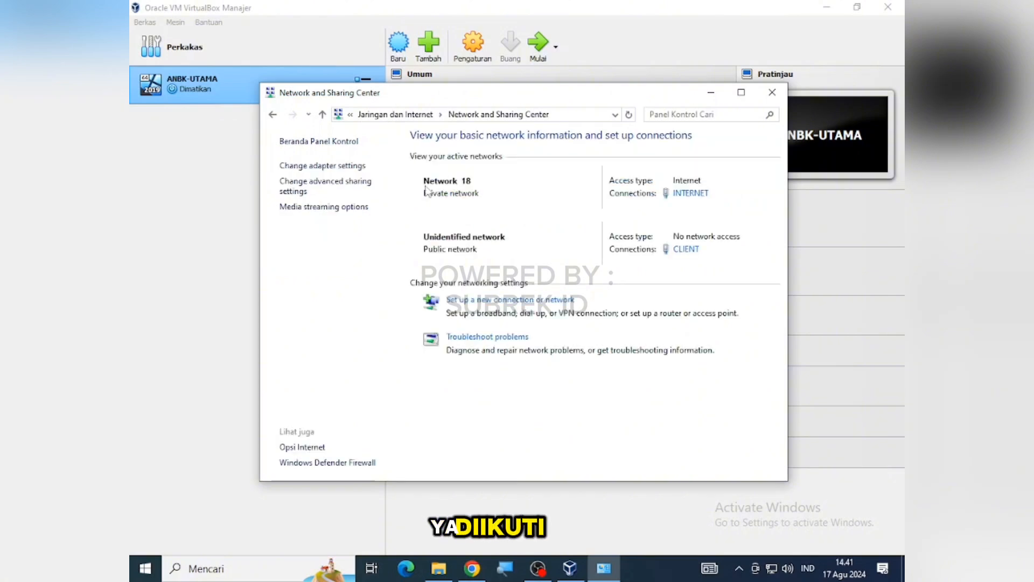
pyautogui.click(311, 166)
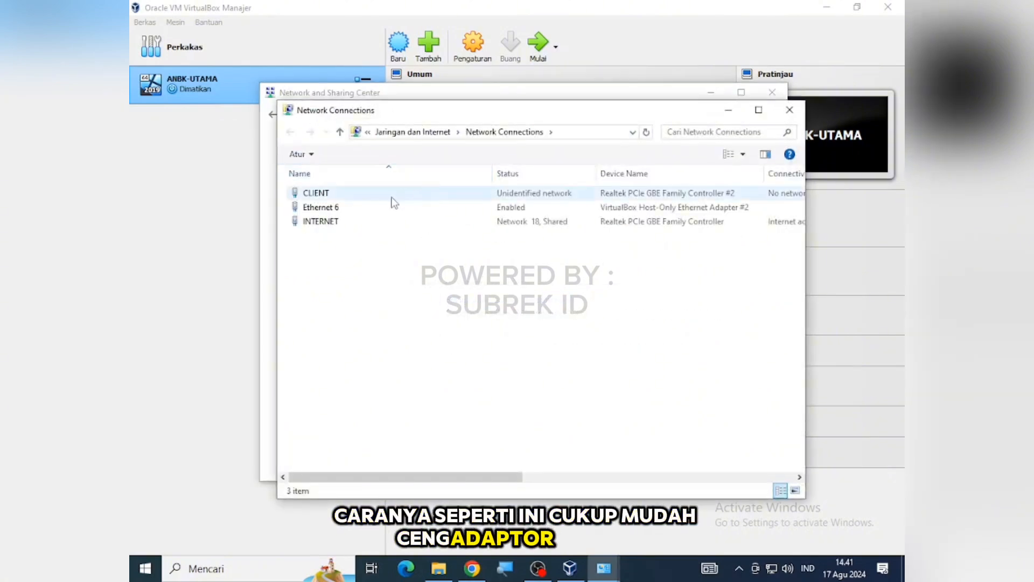
# Examine the CLIENT connection's device name and IPv4 address settings, leaving them unmodified.
pyautogui.rightClick(333, 199)
pyautogui.doubleClick(319, 195)
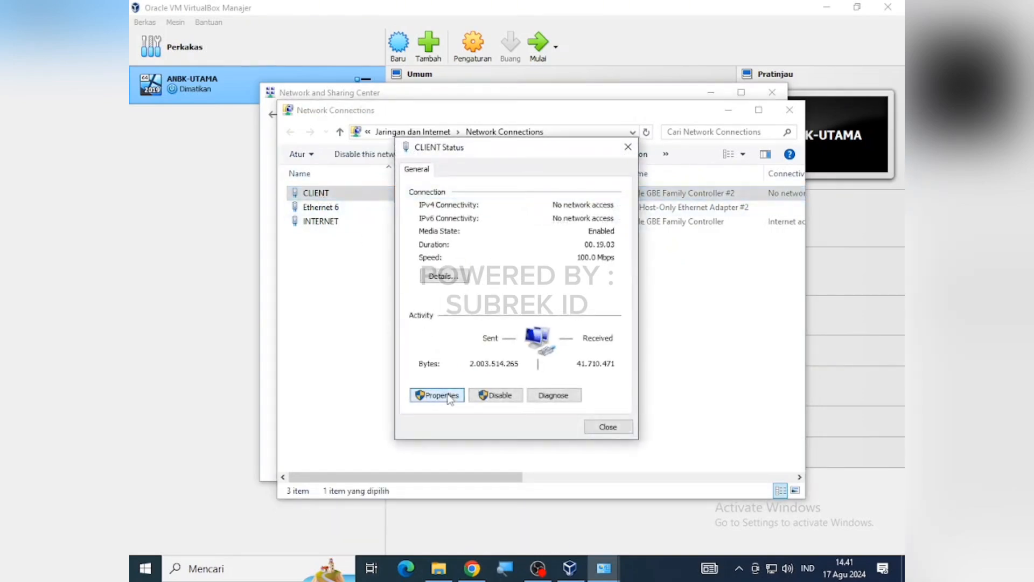
pyautogui.click(448, 396)
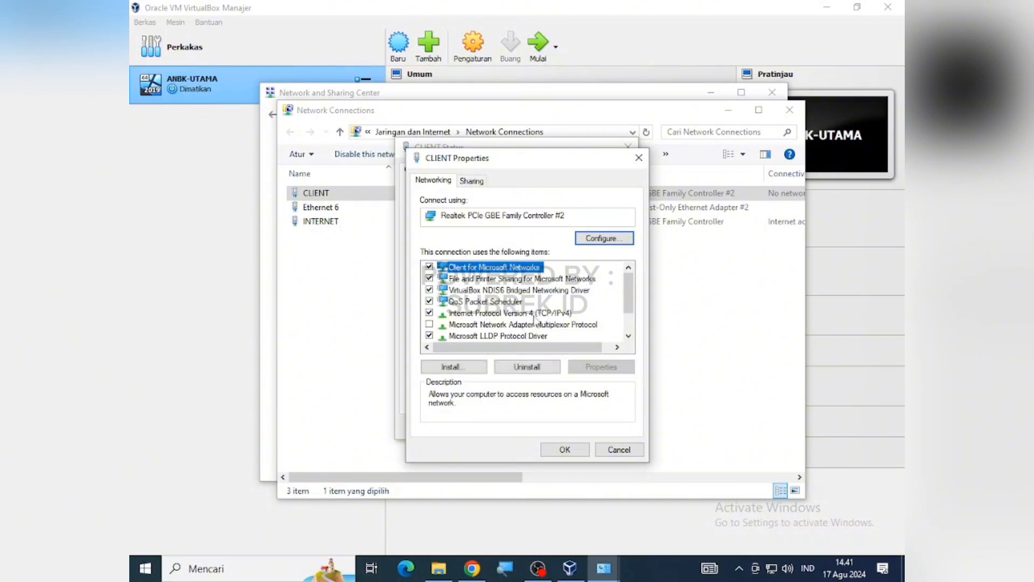
pyautogui.doubleClick(533, 314)
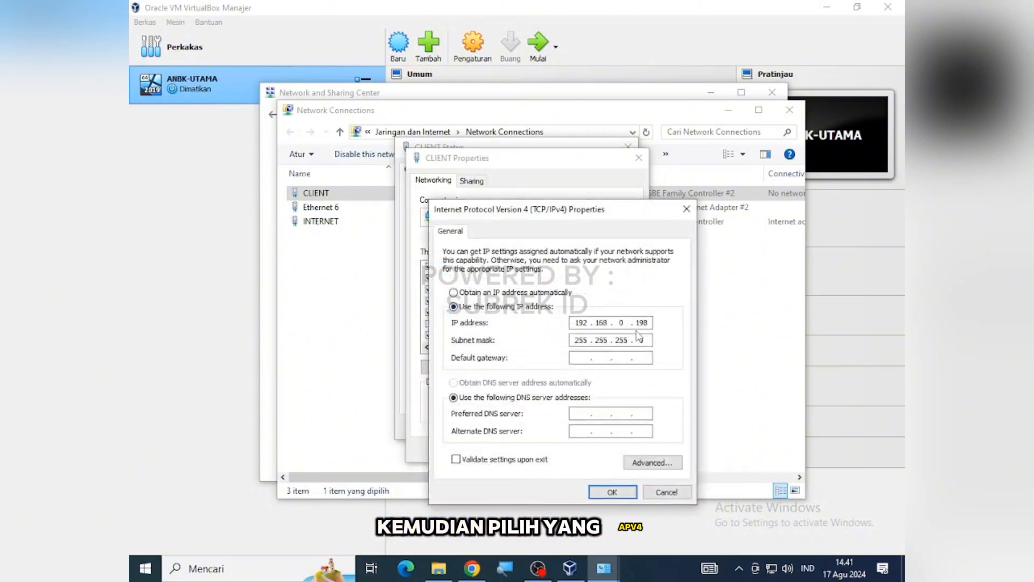
pyautogui.click(686, 209)
pyautogui.click(638, 157)
pyautogui.click(628, 147)
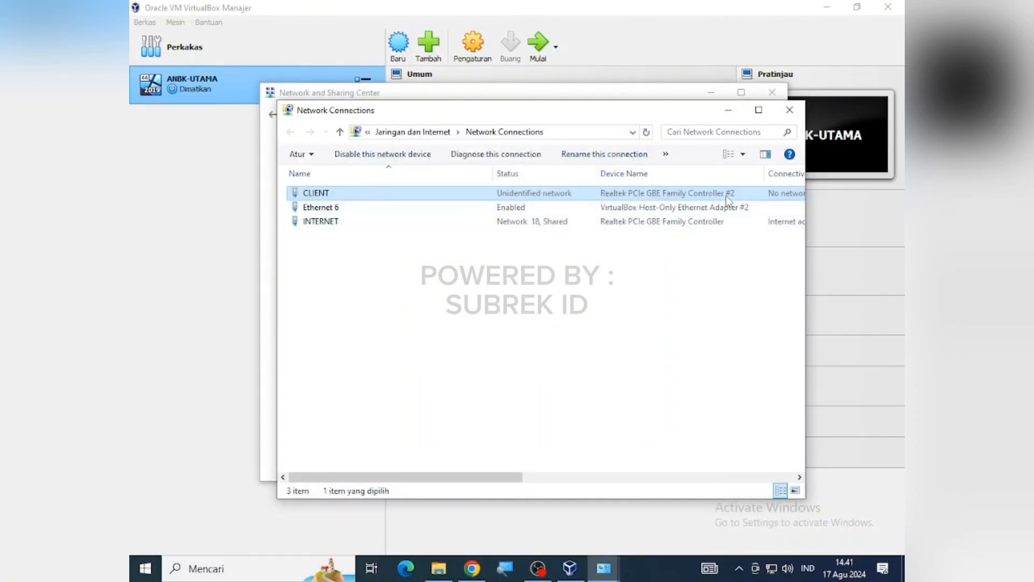
# Compare Adapter 1's available bridged device names with the device names and connectivity of the host's network connections.
pyautogui.click(728, 111)
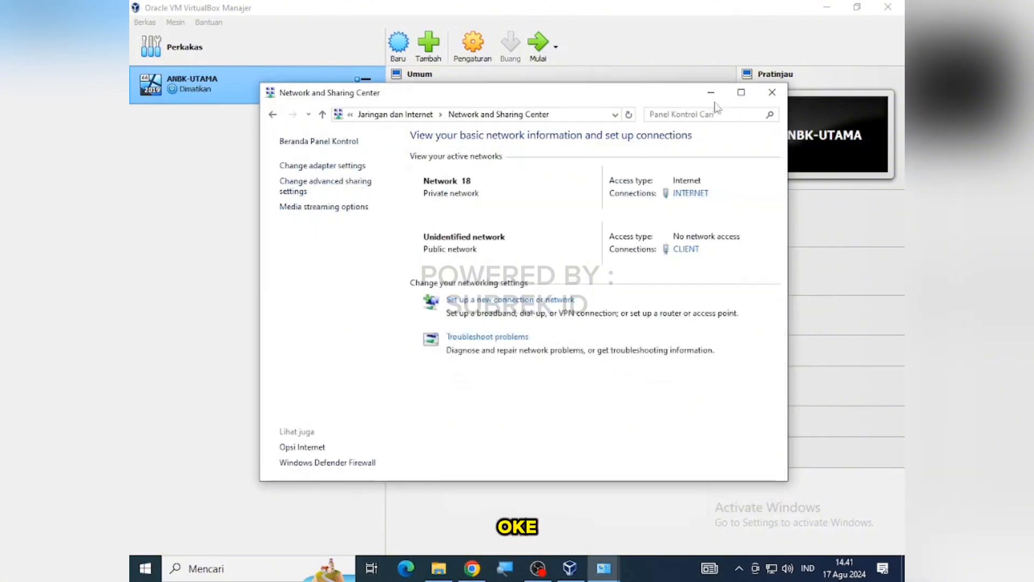
pyautogui.click(711, 94)
pyautogui.click(514, 226)
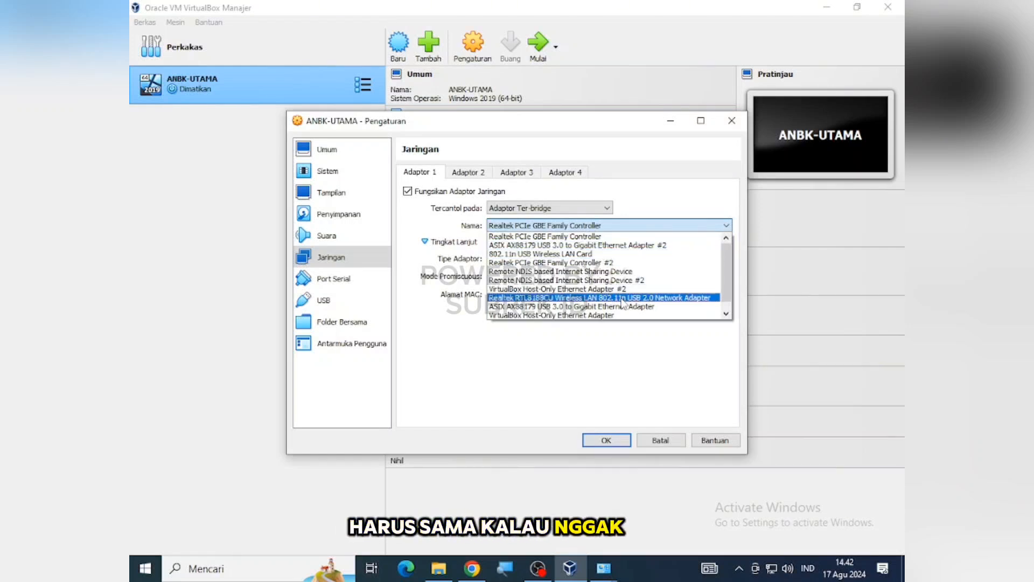
pyautogui.click(626, 237)
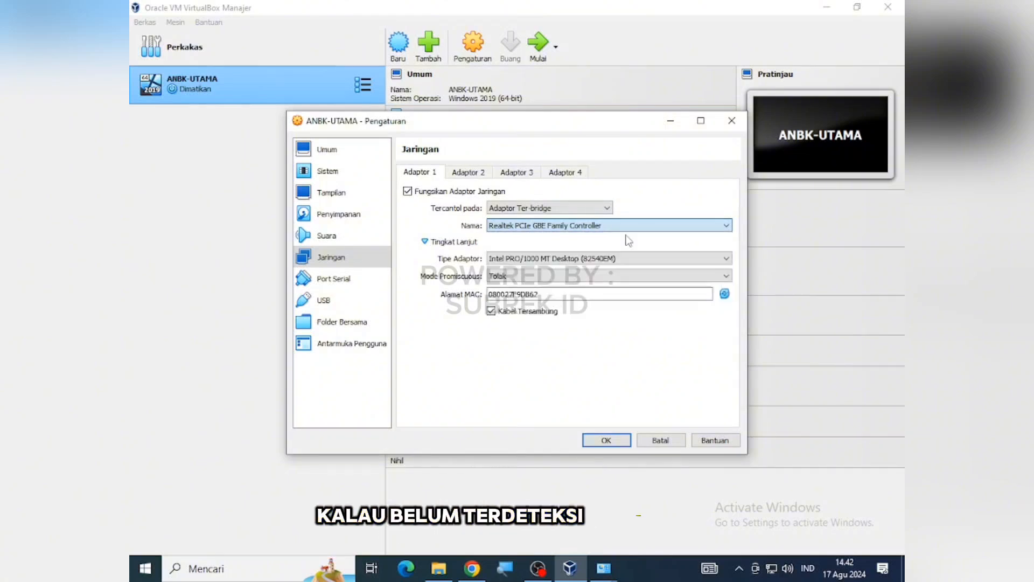
pyautogui.click(606, 570)
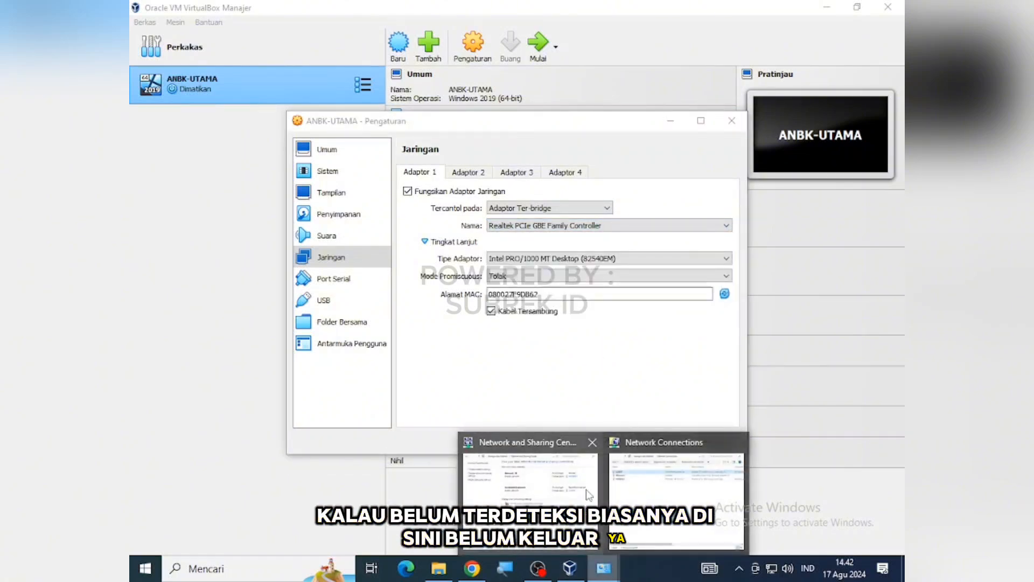
pyautogui.click(668, 496)
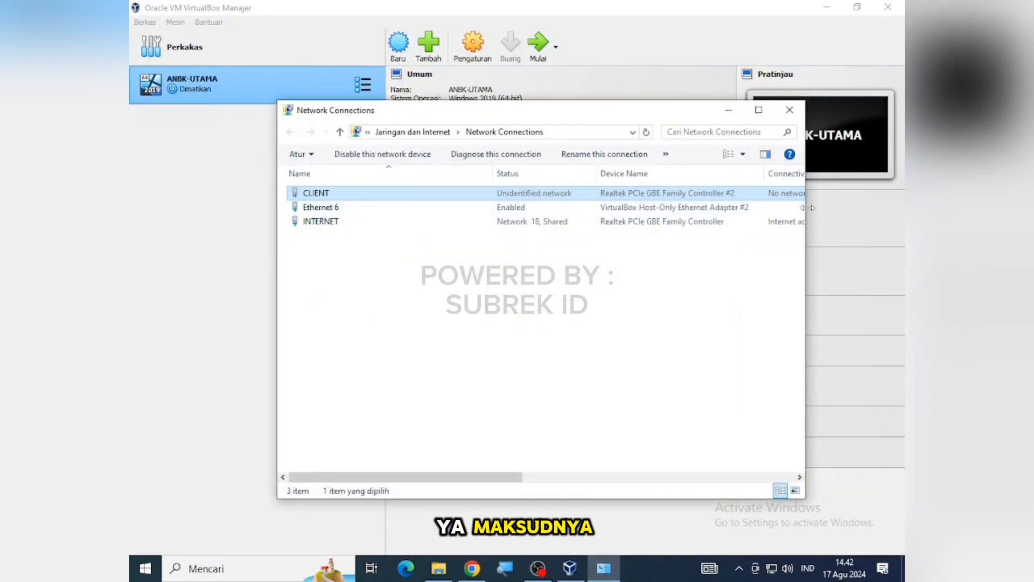
pyautogui.moveTo(804, 207); pyautogui.dragTo(859, 207)
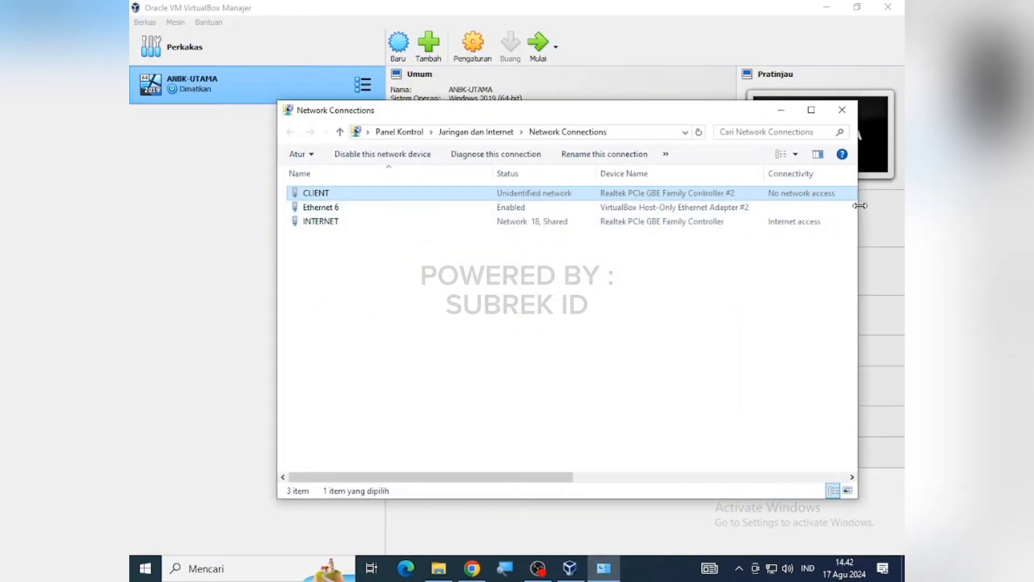
pyautogui.click(782, 111)
# Set Adapter 1's bridged device to Realtek PCIe GBE Family Controller #2 and check it against the host's CLIENT connection.
pyautogui.click(561, 226)
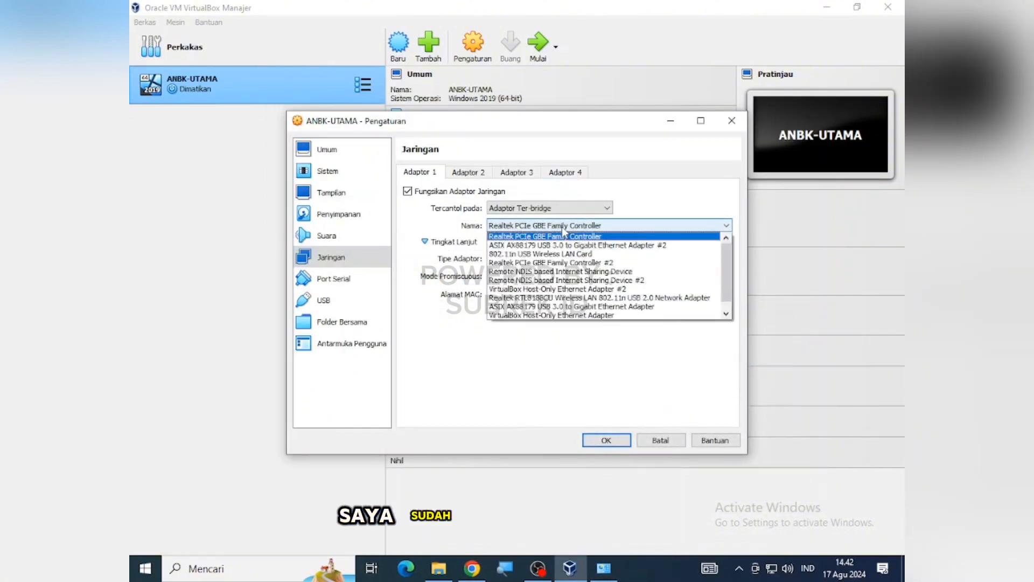
pyautogui.scroll(-3, 646, 302)
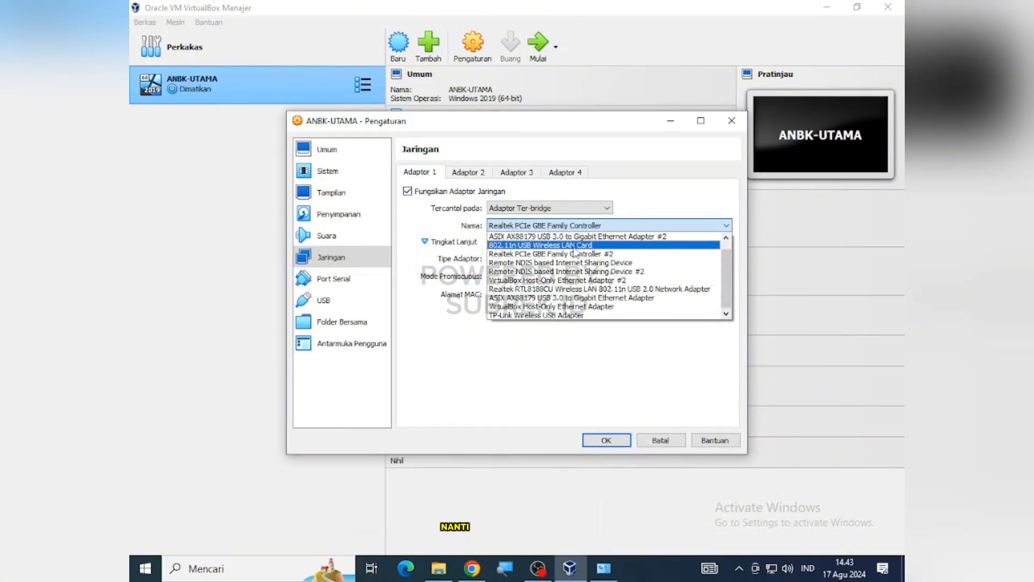
pyautogui.click(565, 254)
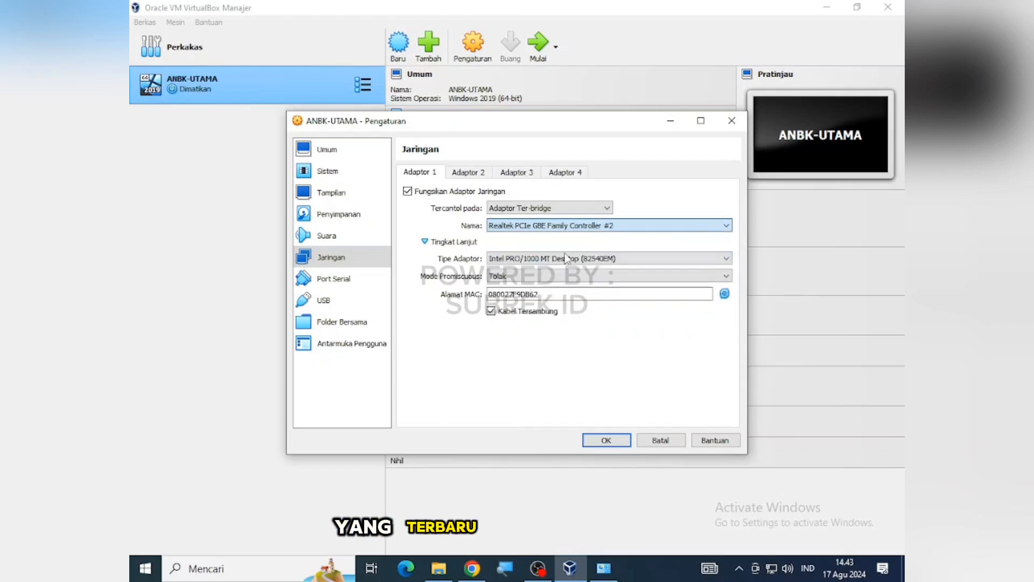
pyautogui.click(604, 569)
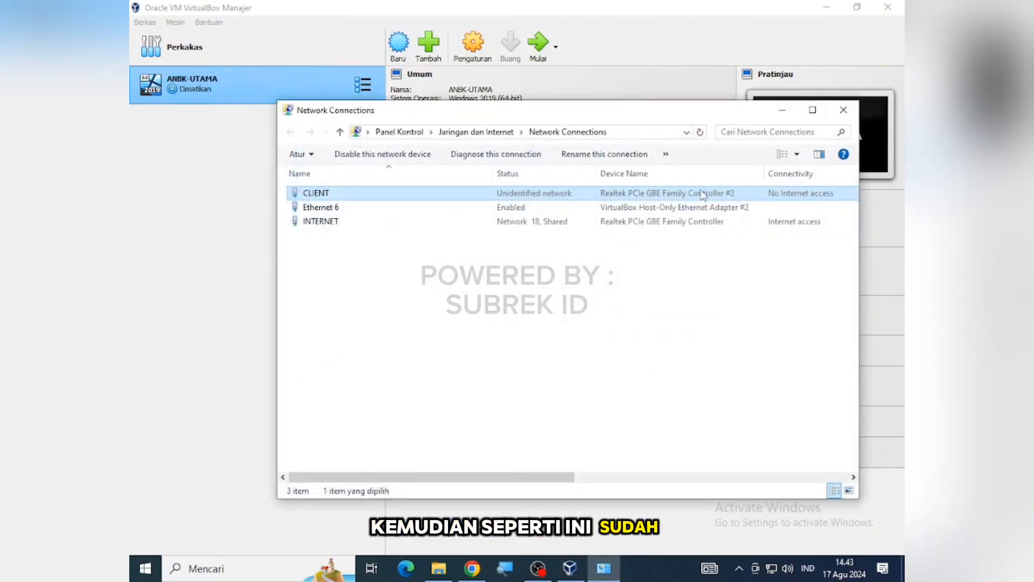
pyautogui.click(782, 111)
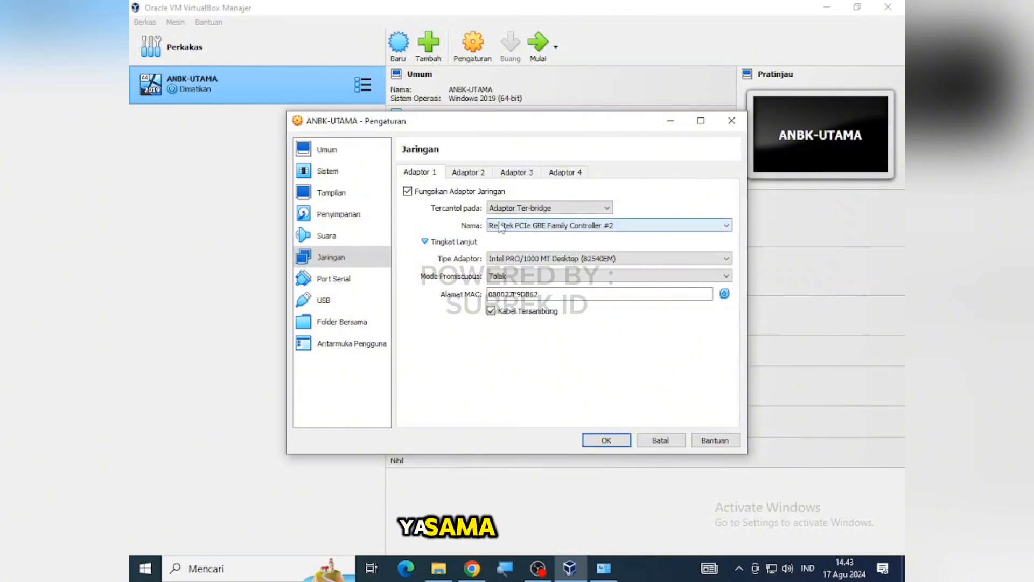
# Enable network Adapter 2 attached to NAT, save the machine's settings and close VirtualBox Manager.
pyautogui.click(464, 176)
pyautogui.click(443, 194)
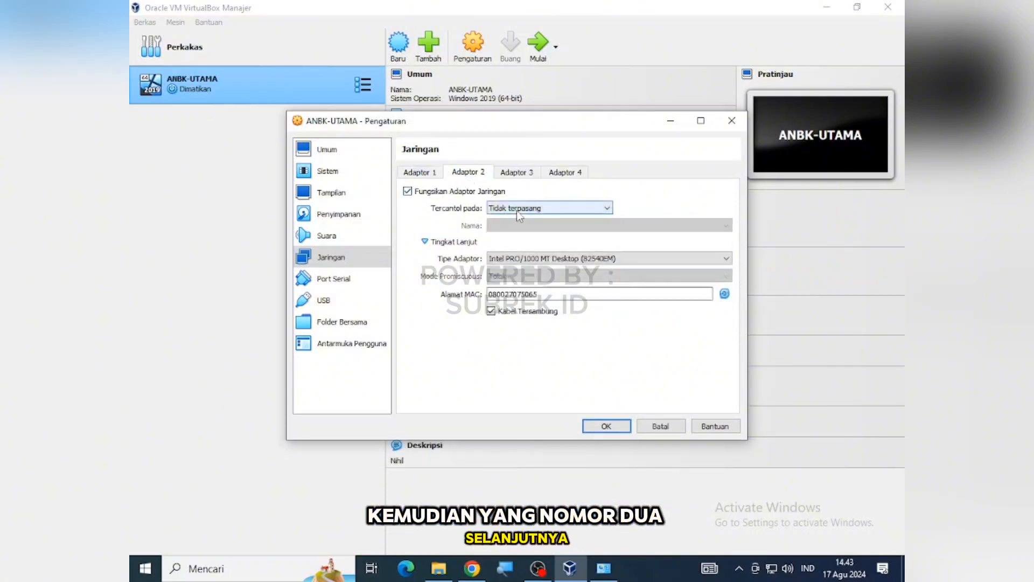
pyautogui.click(516, 212)
pyautogui.click(500, 222)
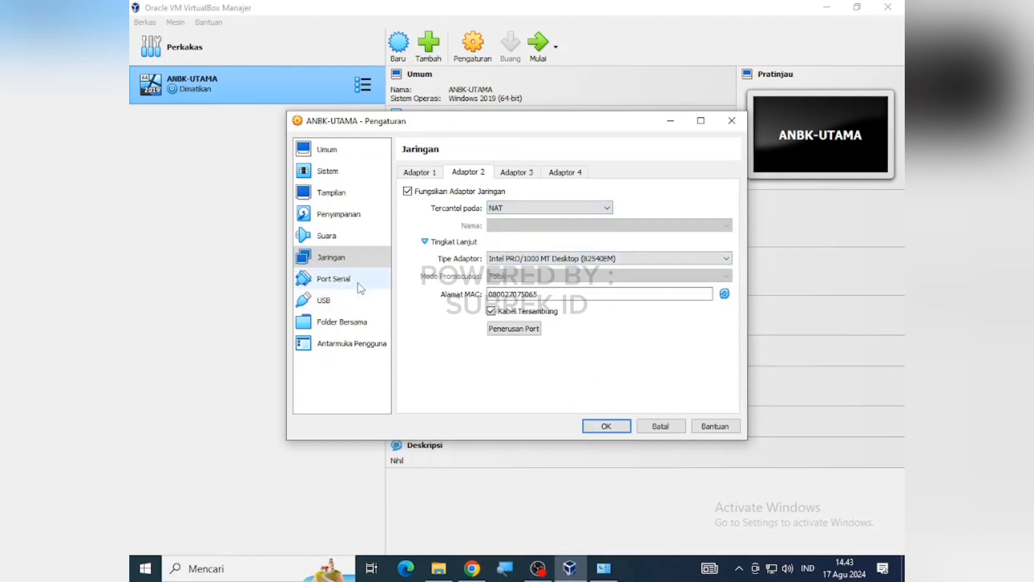
pyautogui.click(598, 427)
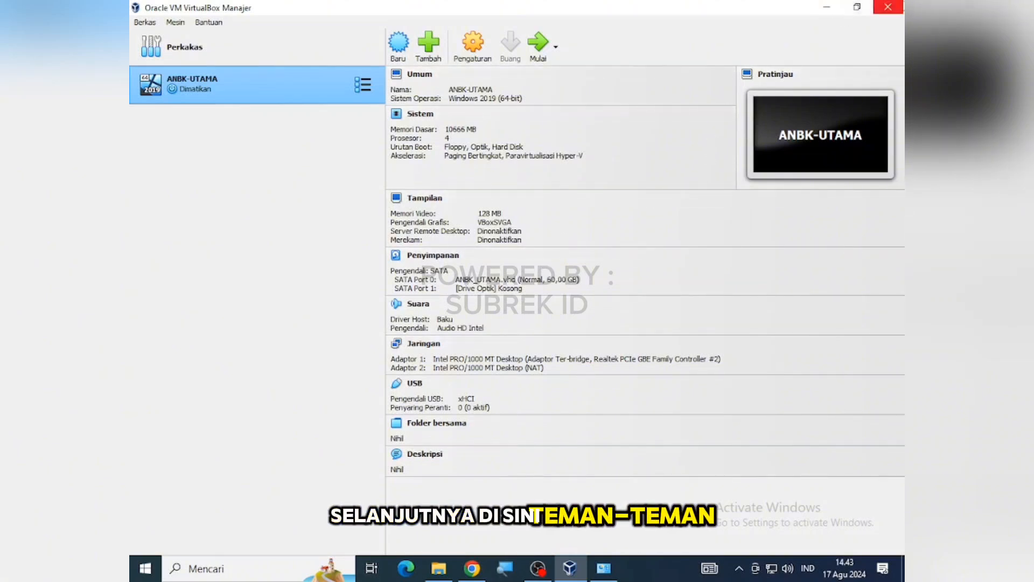
pyautogui.click(888, 6)
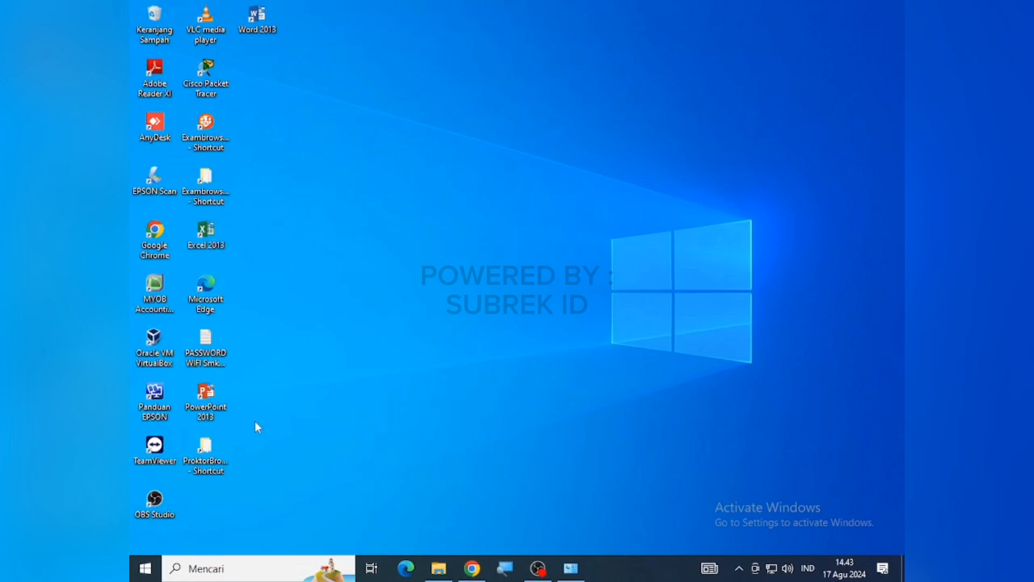
# Open ExambroAdmin from the desktop and save ANBK-UTAMA as its selected virtual machine.
pyautogui.doubleClick(217, 128)
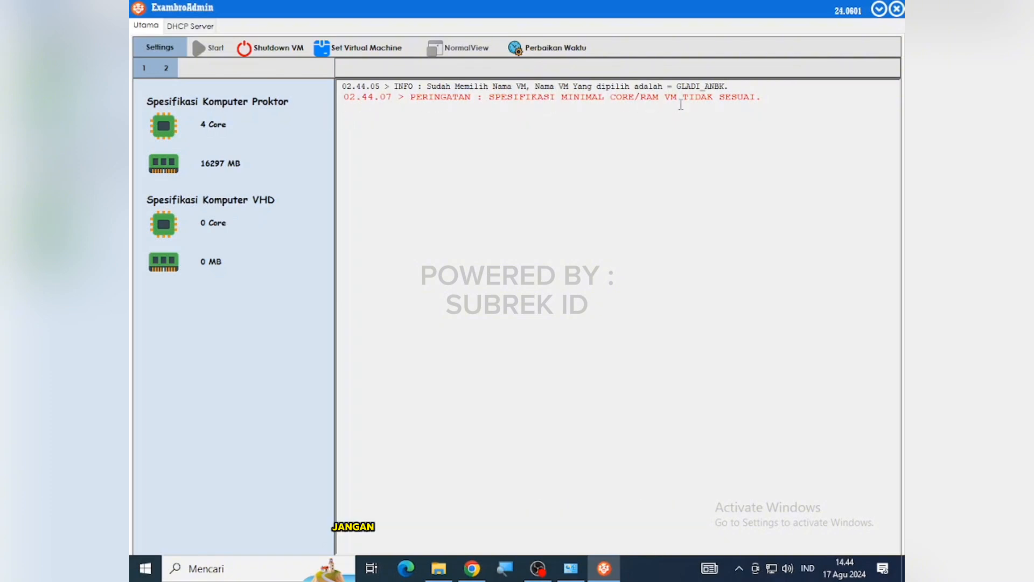
pyautogui.click(371, 53)
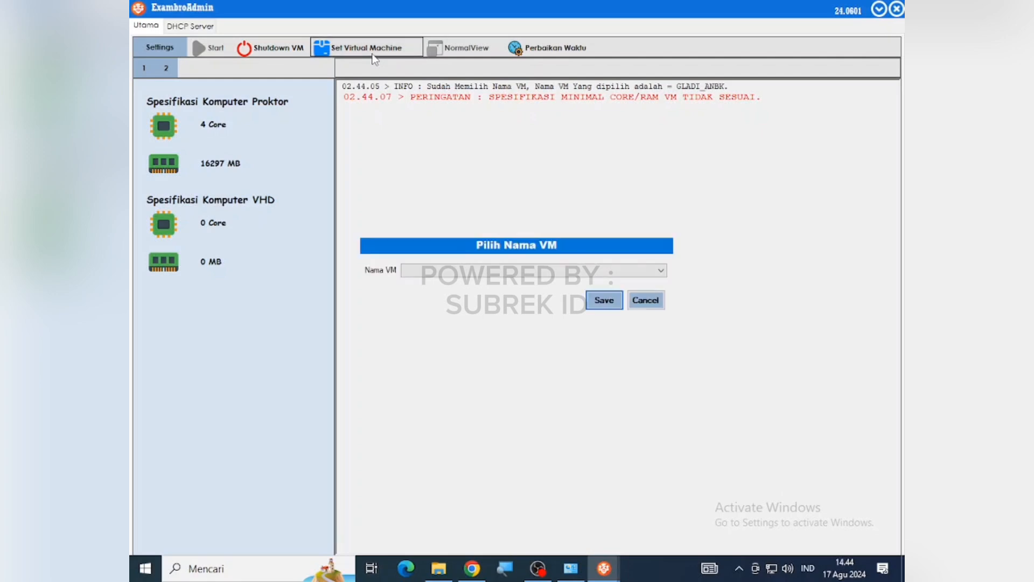
pyautogui.click(542, 271)
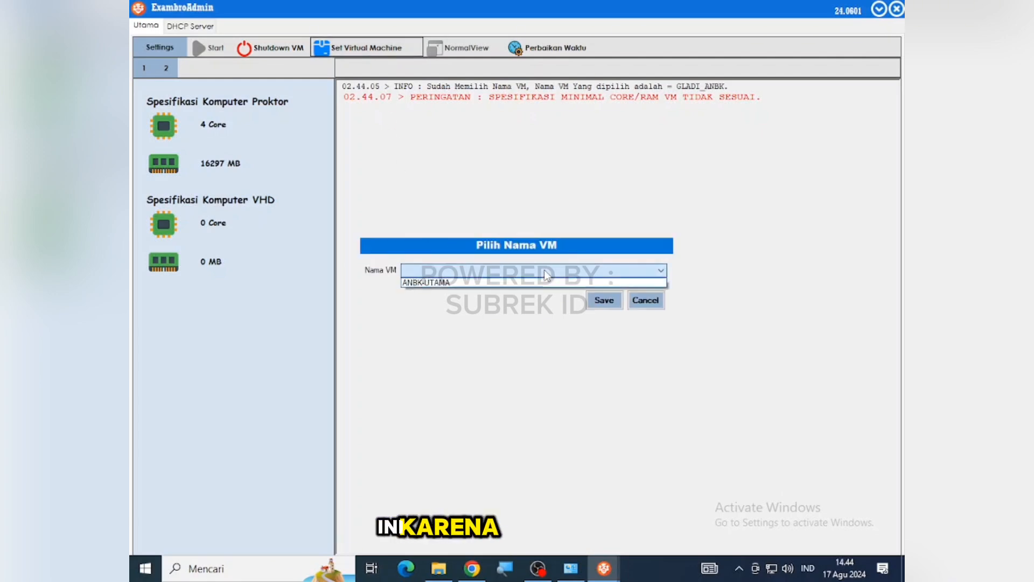
pyautogui.click(442, 284)
pyautogui.click(603, 302)
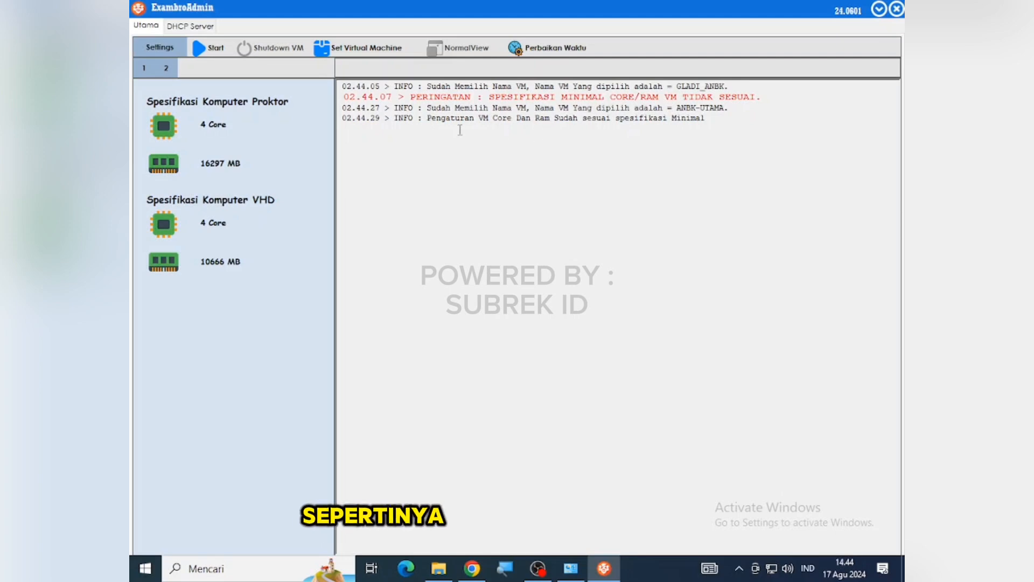
# Start the ANBK-UTAMA virtual machine, dismiss its mouse and keyboard notifications, and minimize its window.
pyautogui.click(211, 49)
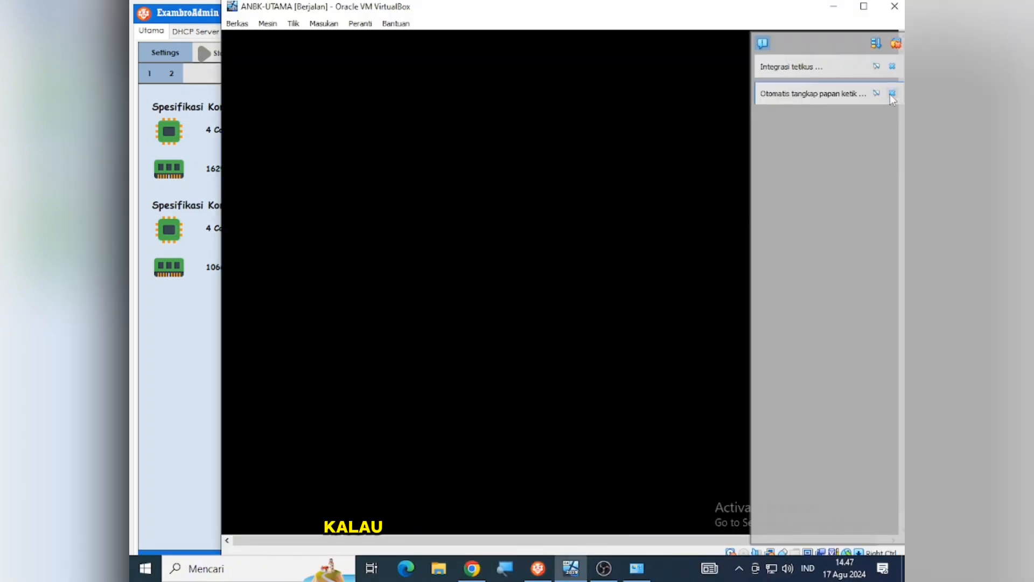
pyautogui.click(892, 94)
pyautogui.click(892, 66)
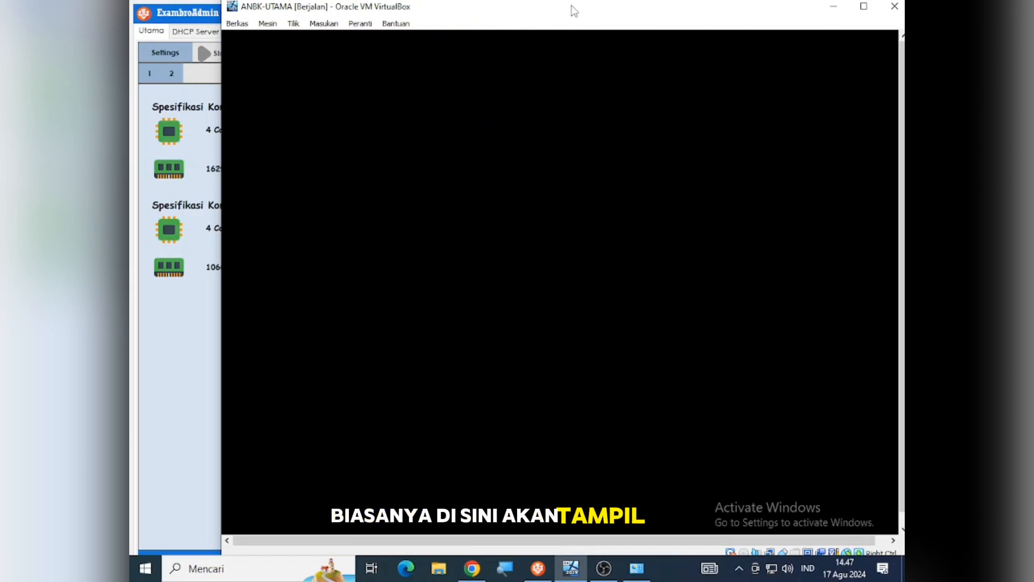
pyautogui.moveTo(573, 9); pyautogui.dragTo(529, 21)
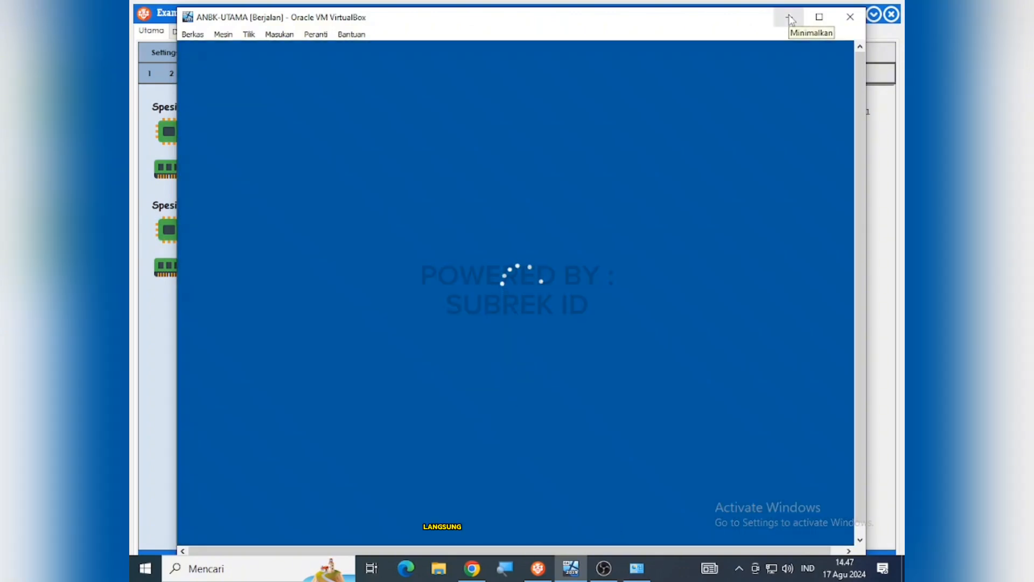
pyautogui.click(790, 18)
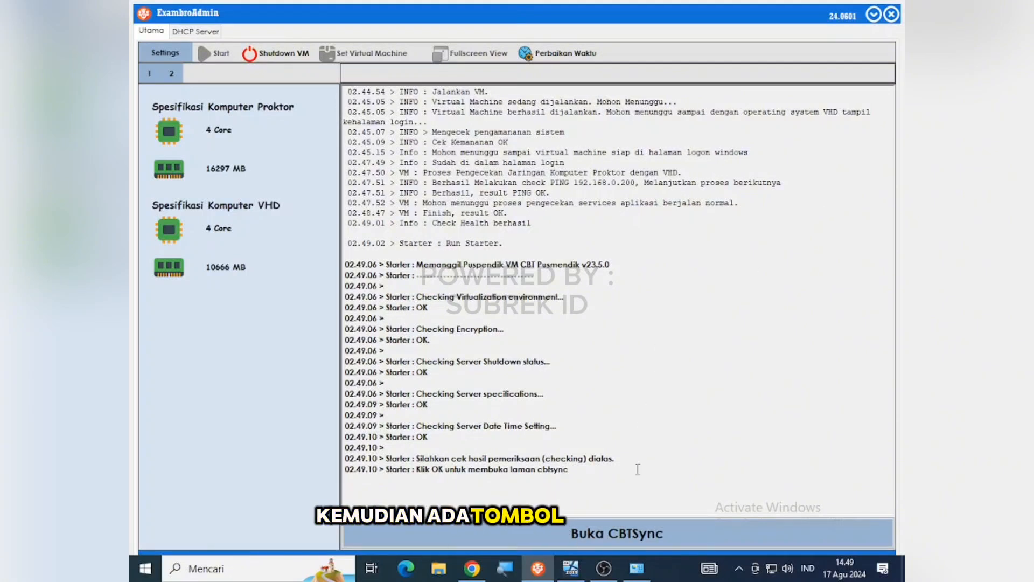
# Open CBTSync and submit its login form with the proctor ID and password filled in.
pyautogui.click(635, 533)
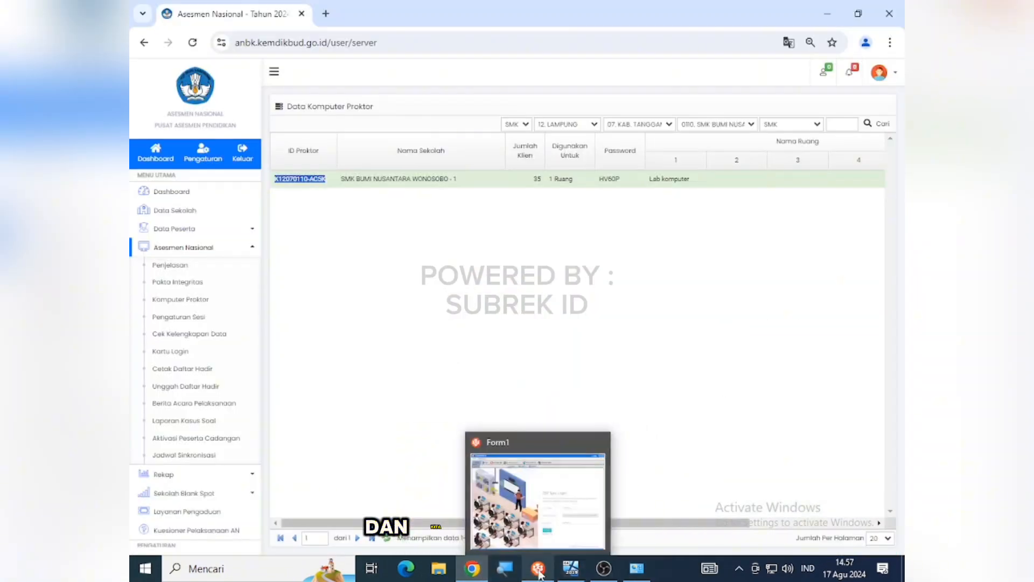
pyautogui.click(539, 575)
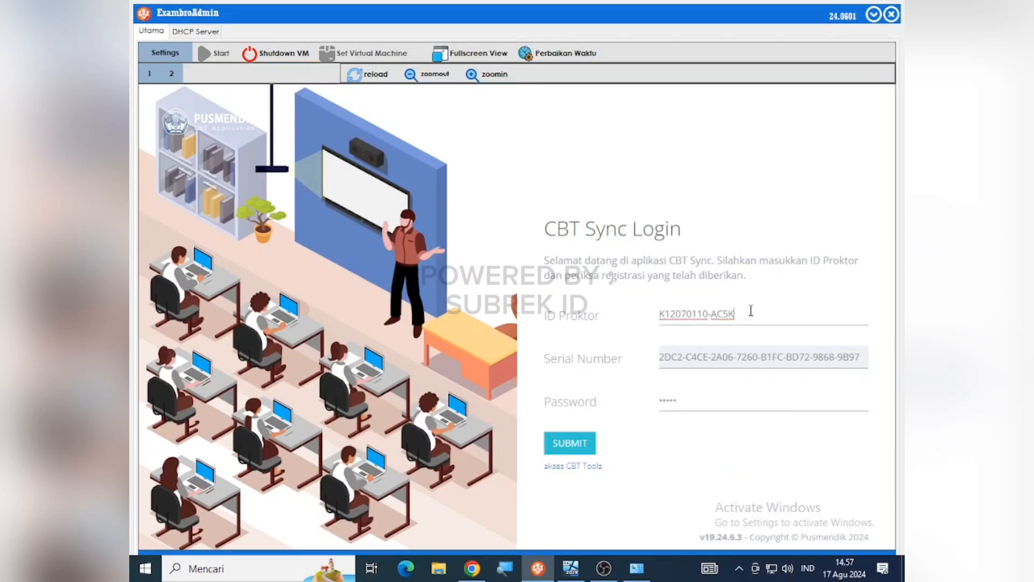
pyautogui.click(566, 442)
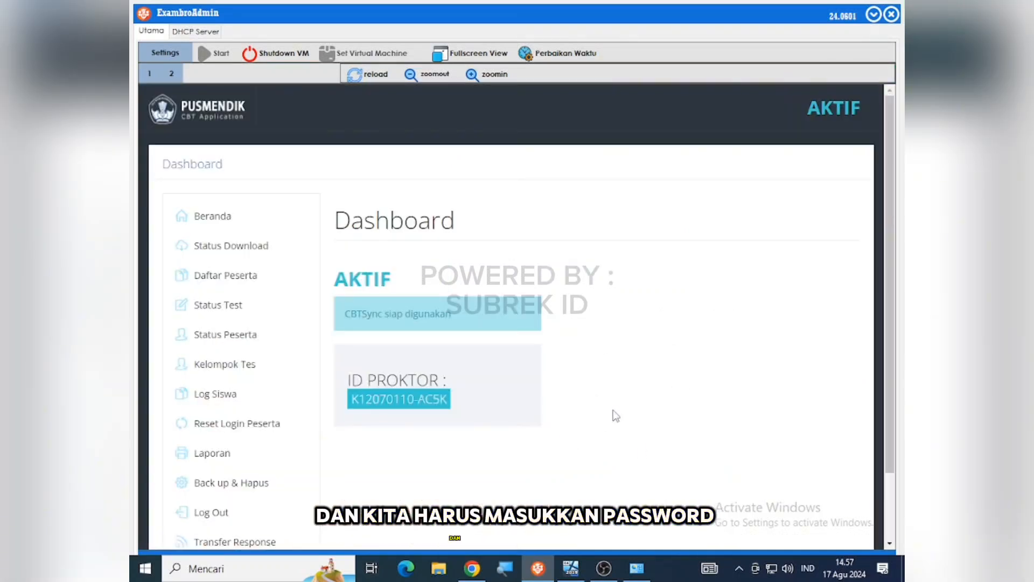
# Run a backup of the CBTSync data from the dashboard's Back up & Hapus page.
pyautogui.scroll(-2, 651, 368)
pyautogui.scroll(2, 651, 369)
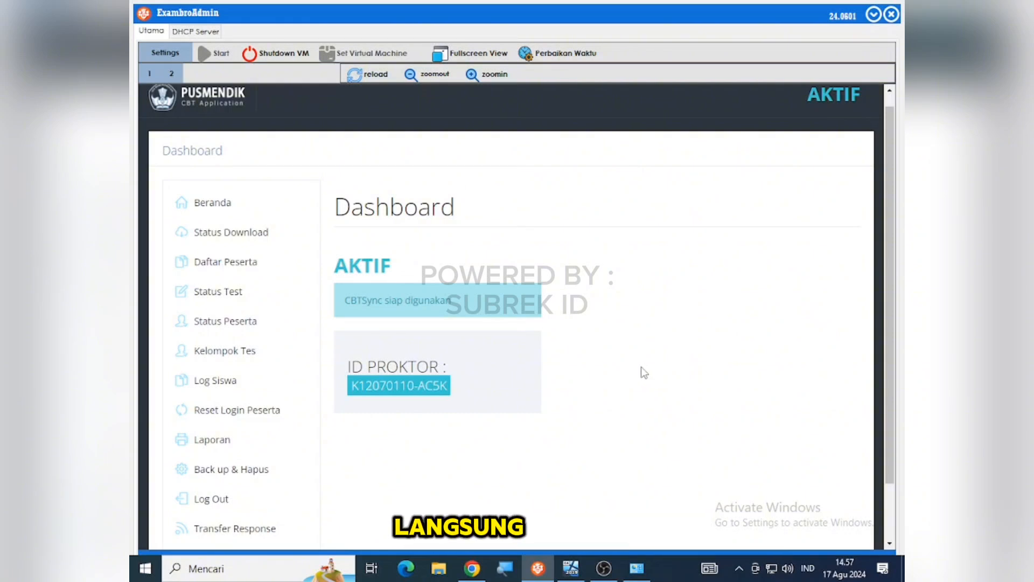
pyautogui.scroll(-2, 269, 387)
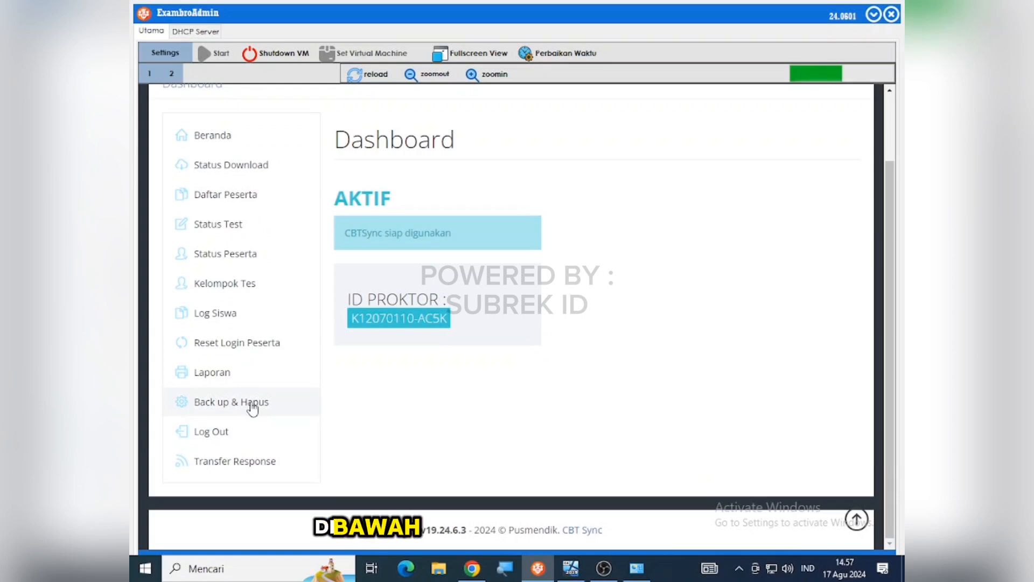
pyautogui.click(252, 403)
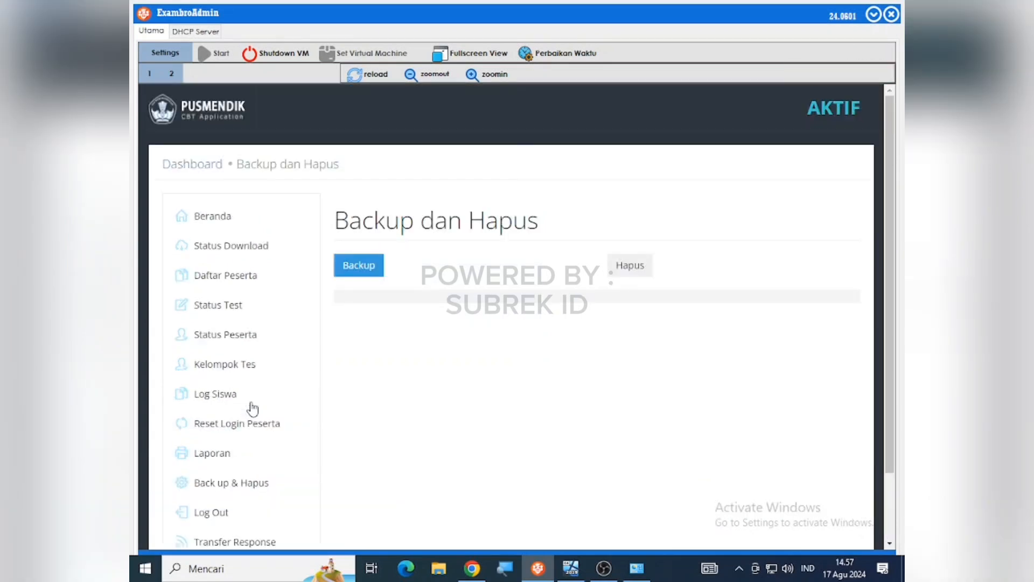
pyautogui.click(373, 268)
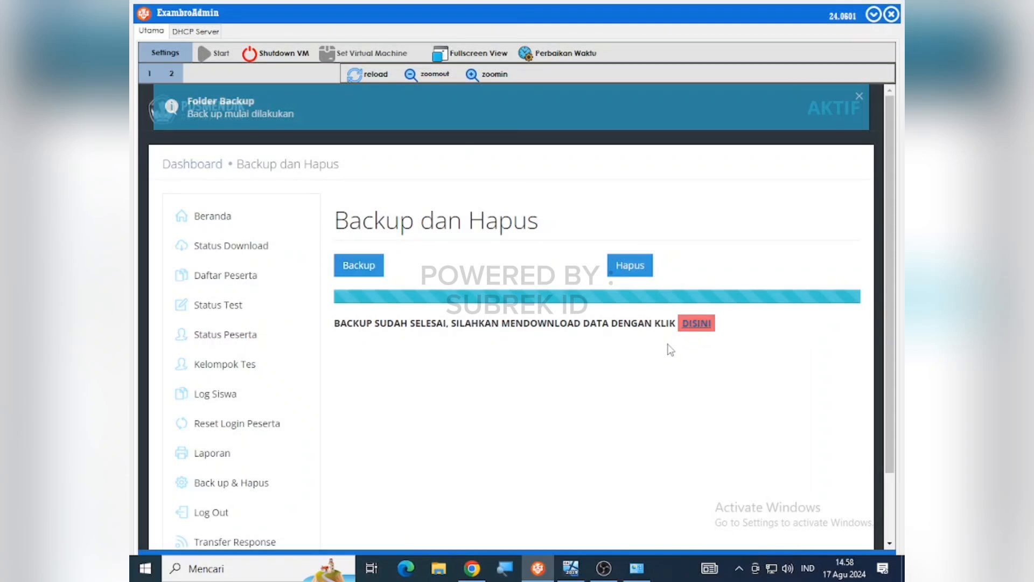
# Download the finished backup, choosing the VHD UTAMA folder inside VHD FRESSH 2024 on drive D: as its save location.
pyautogui.moveTo(233, 171); pyautogui.dragTo(233, 211)
pyautogui.click(214, 144)
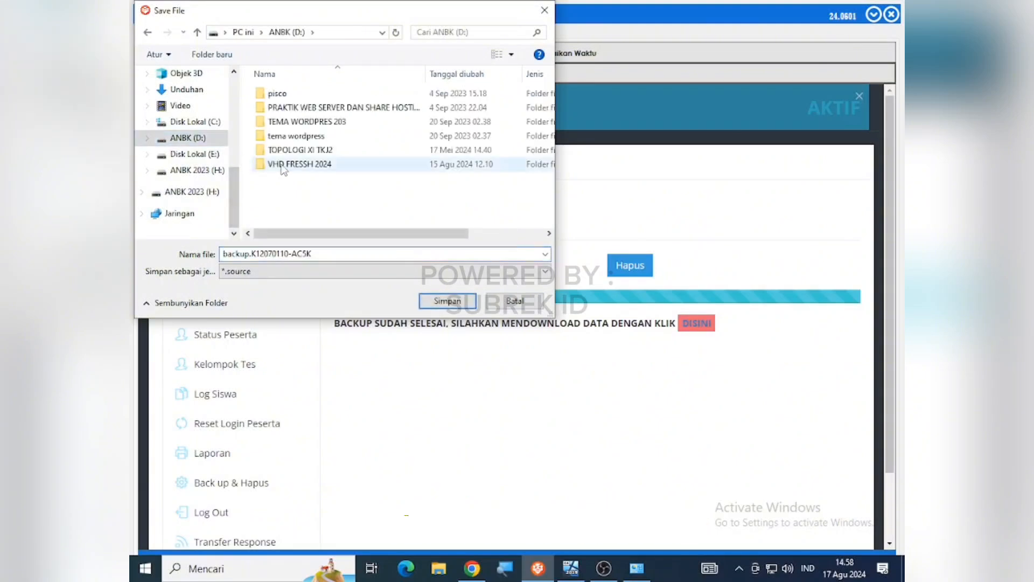
pyautogui.doubleClick(282, 164)
pyautogui.doubleClick(291, 135)
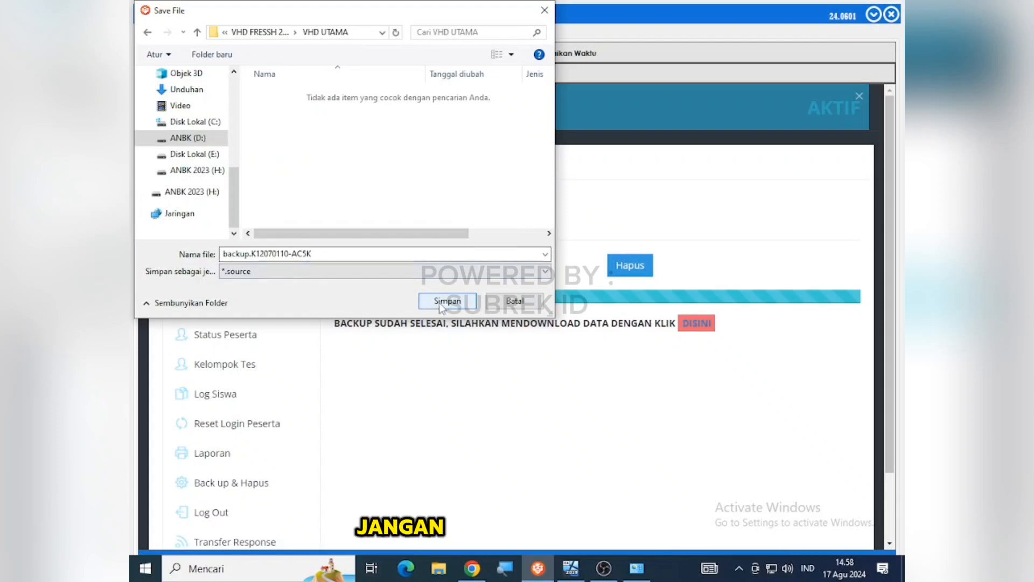
# Append "-SINKRON" to the proposed backup file name.
pyautogui.doubleClick(358, 254)
pyautogui.click(358, 254)
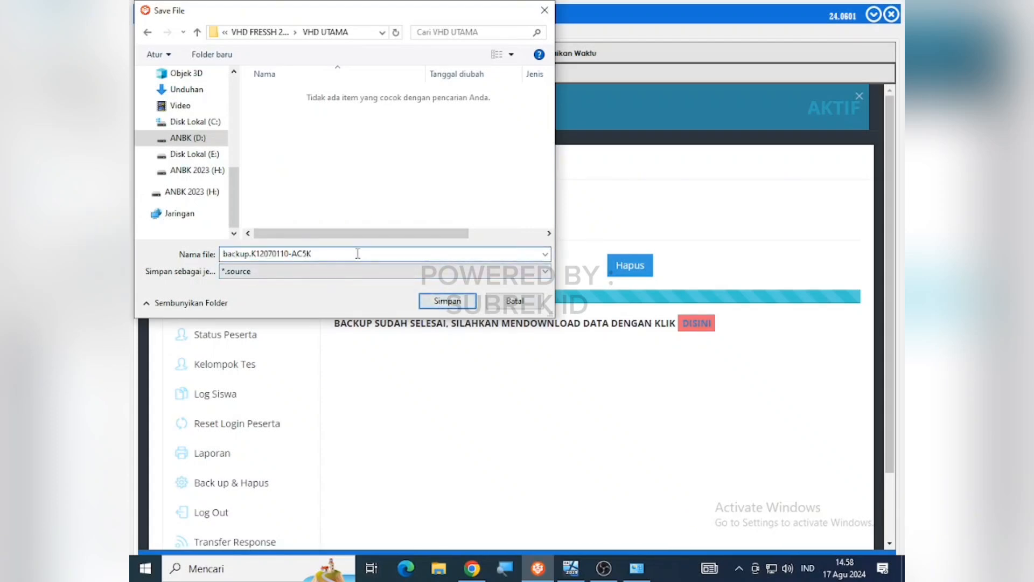
pyautogui.write('-')
pyautogui.write('SIN')
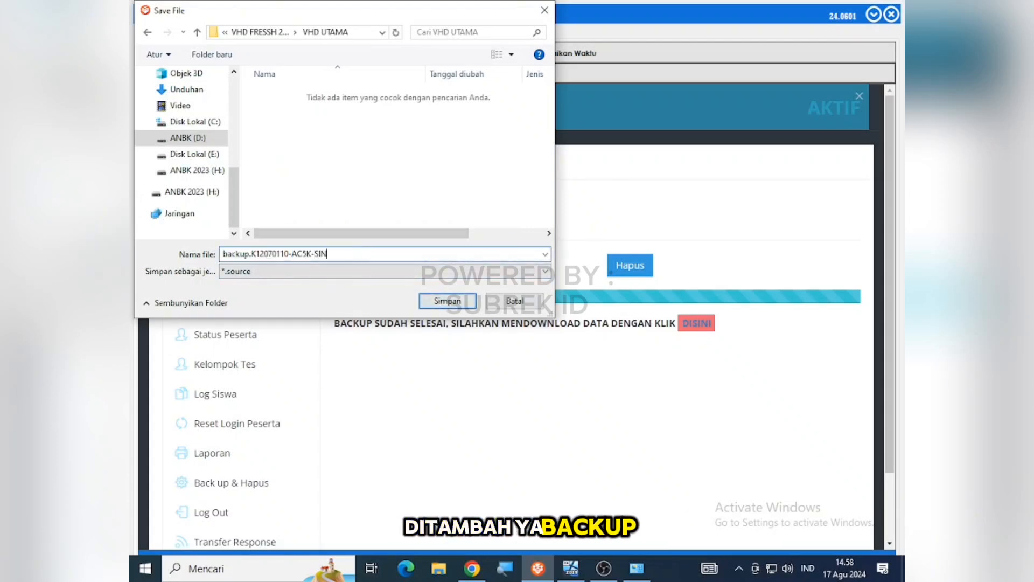
pyautogui.write('KRON')
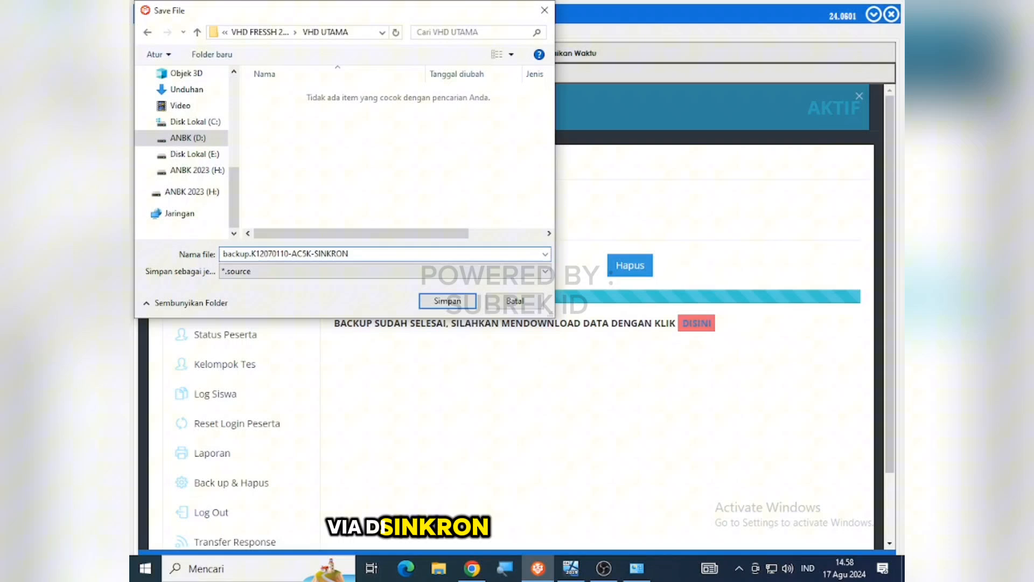
# Save the backup file and delete all CBTSync data, ticking the confirmation that the data should really be erased.
pyautogui.click(454, 304)
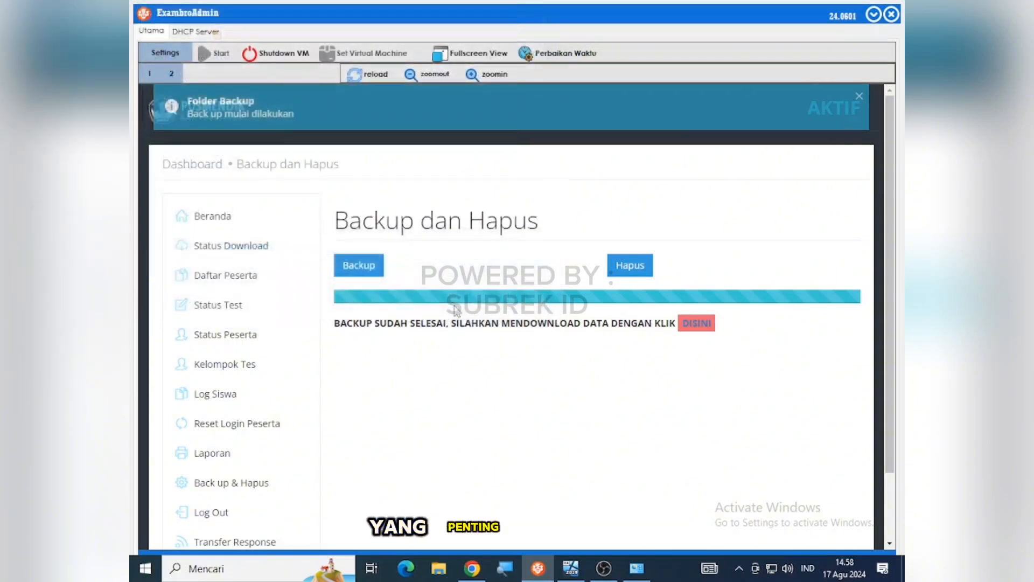
pyautogui.click(631, 266)
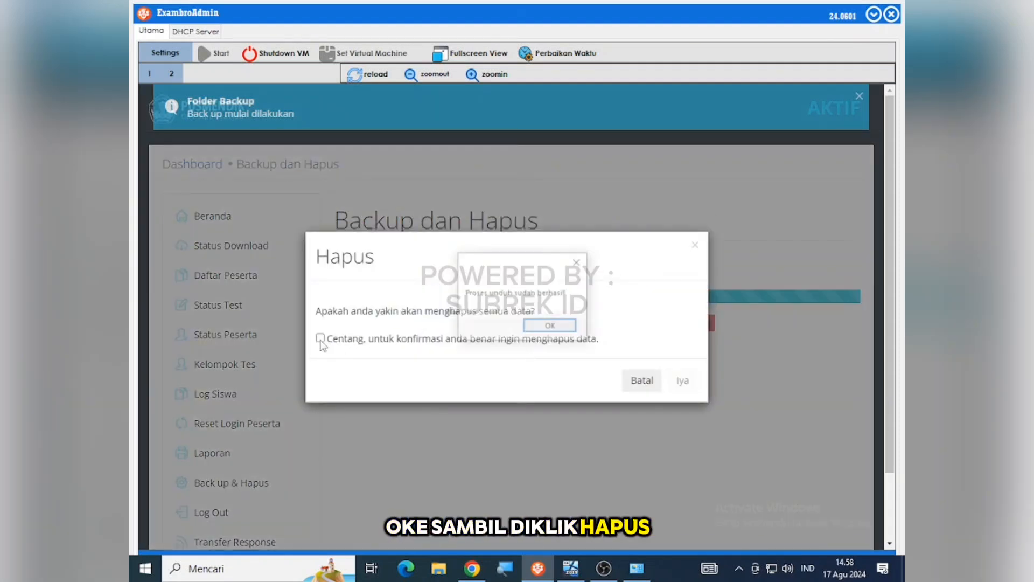
pyautogui.click(572, 328)
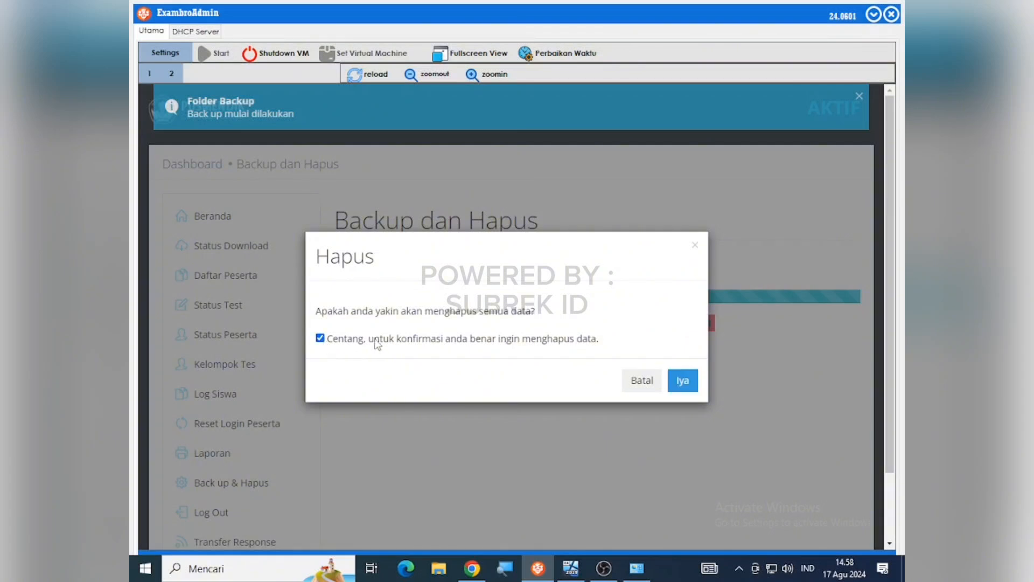
pyautogui.click(681, 379)
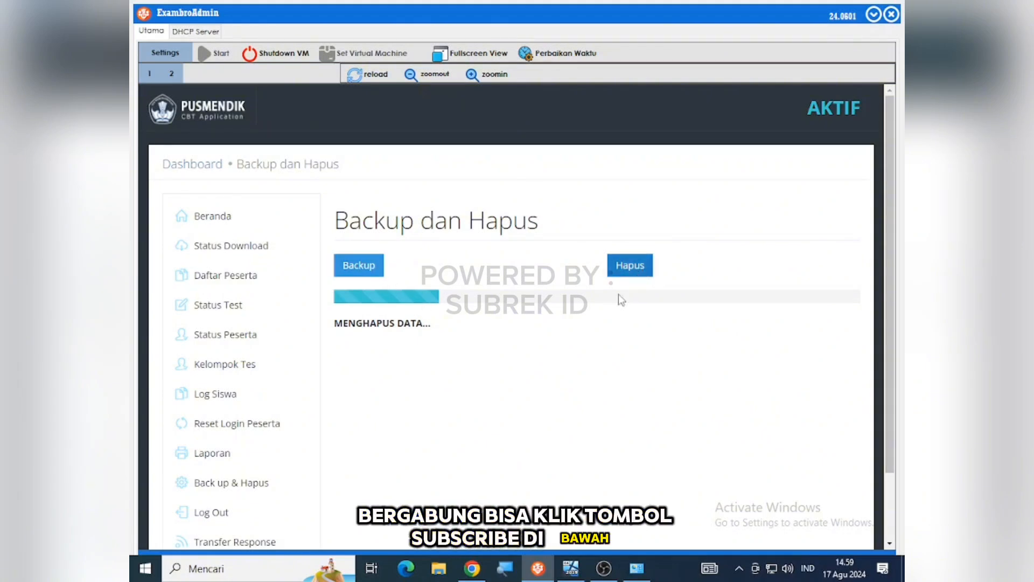
pyautogui.scroll(-3, 561, 418)
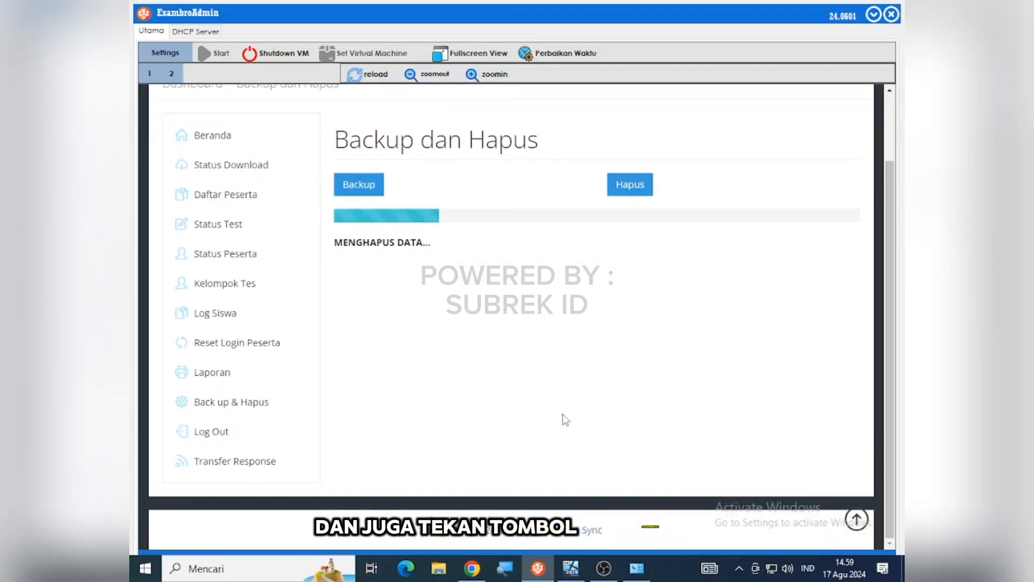
pyautogui.scroll(3, 565, 420)
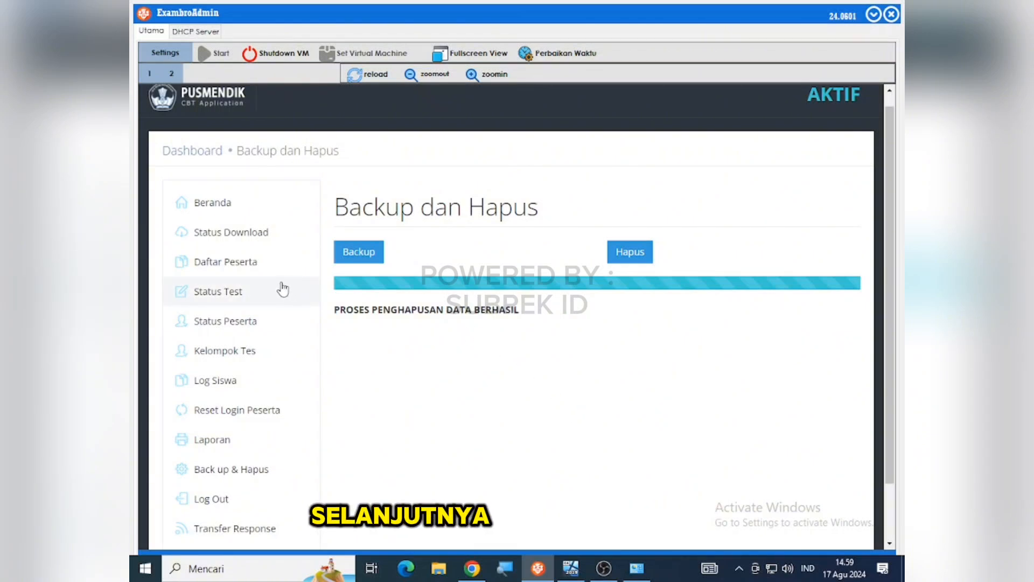
# Refresh the sync status on the Status Download page and run the synchronization of all data sets, closing the completion dialog.
pyautogui.click(254, 242)
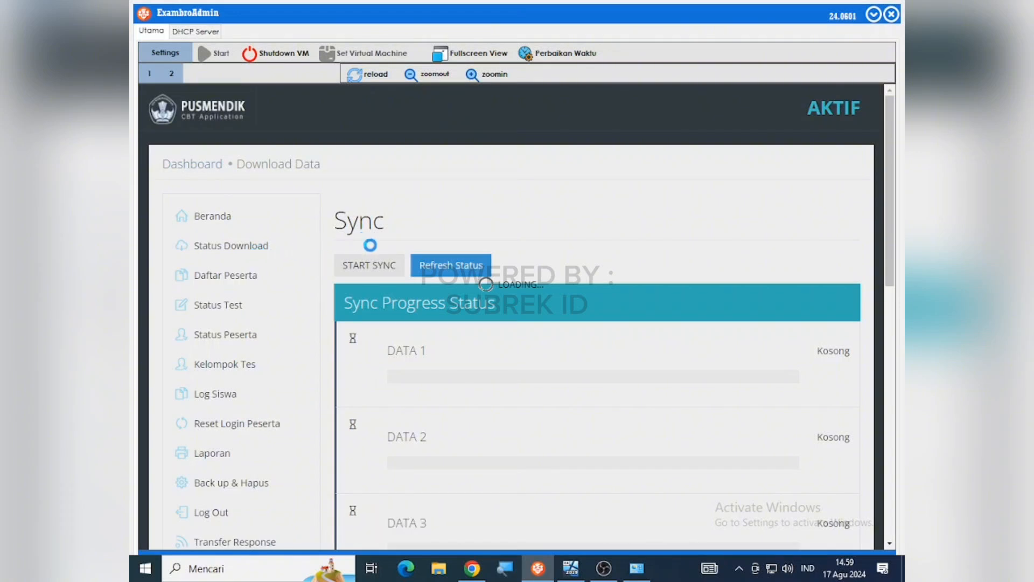
pyautogui.scroll(-1, 543, 319)
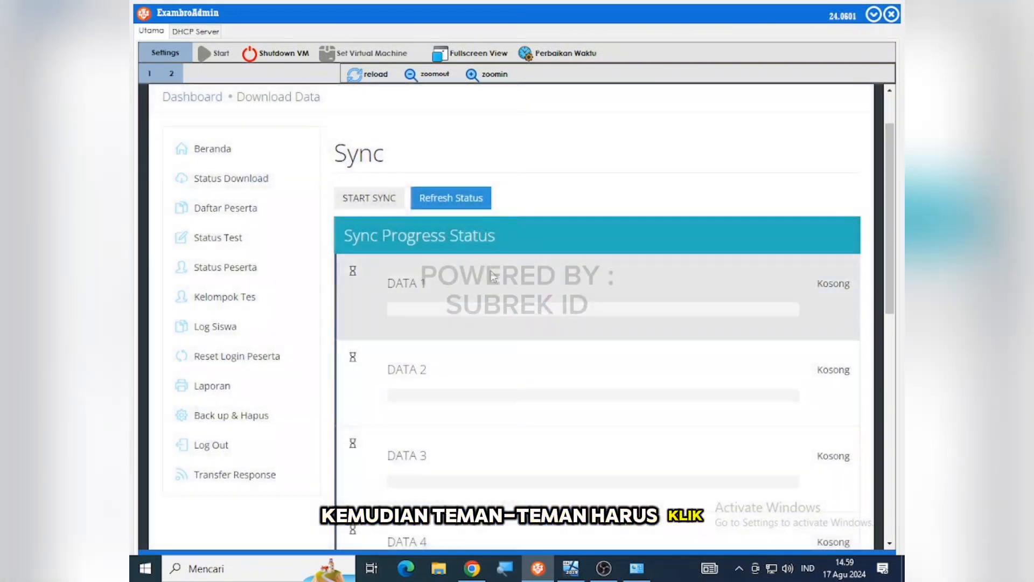
pyautogui.click(447, 206)
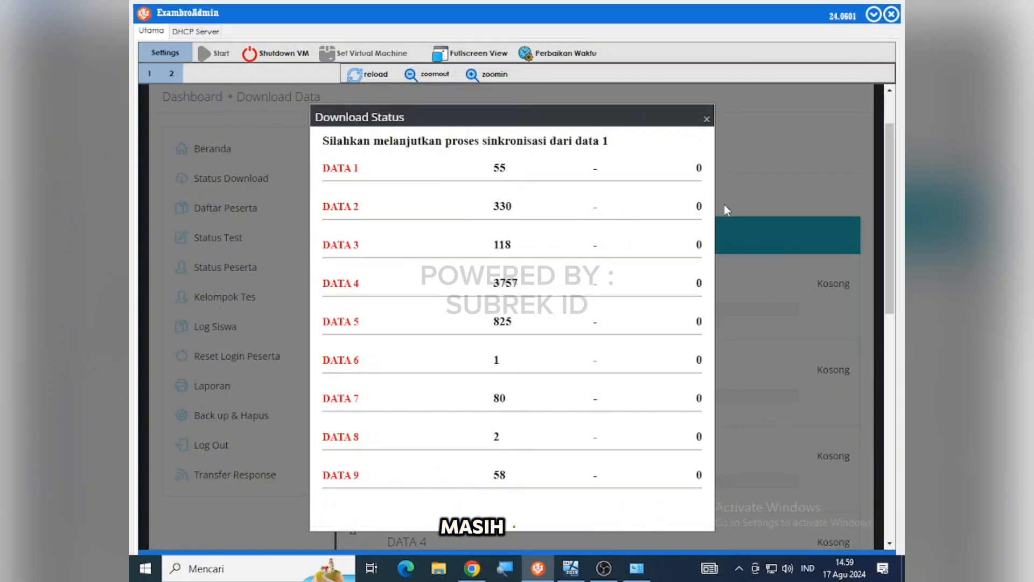
pyautogui.click(705, 119)
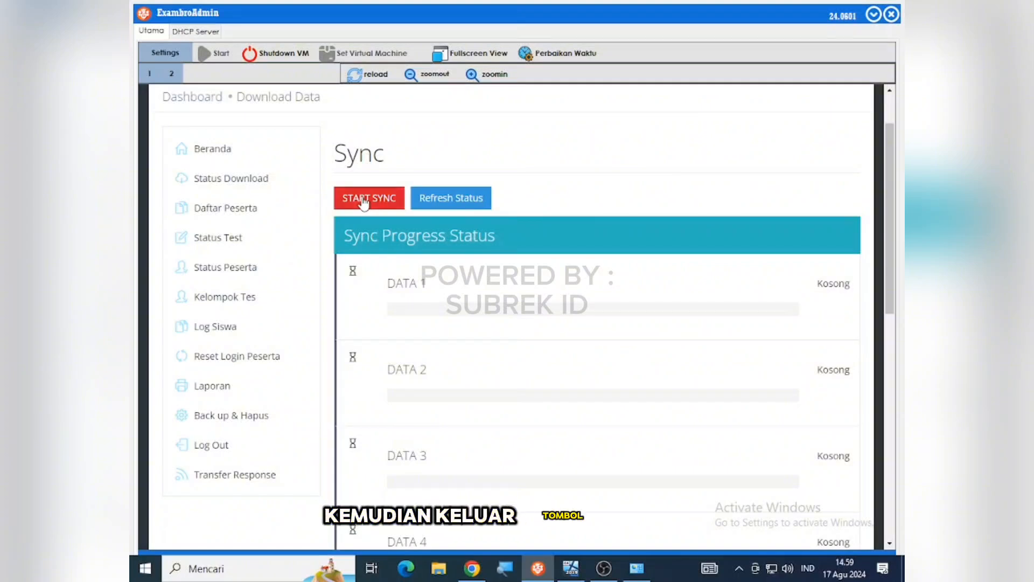
pyautogui.click(364, 202)
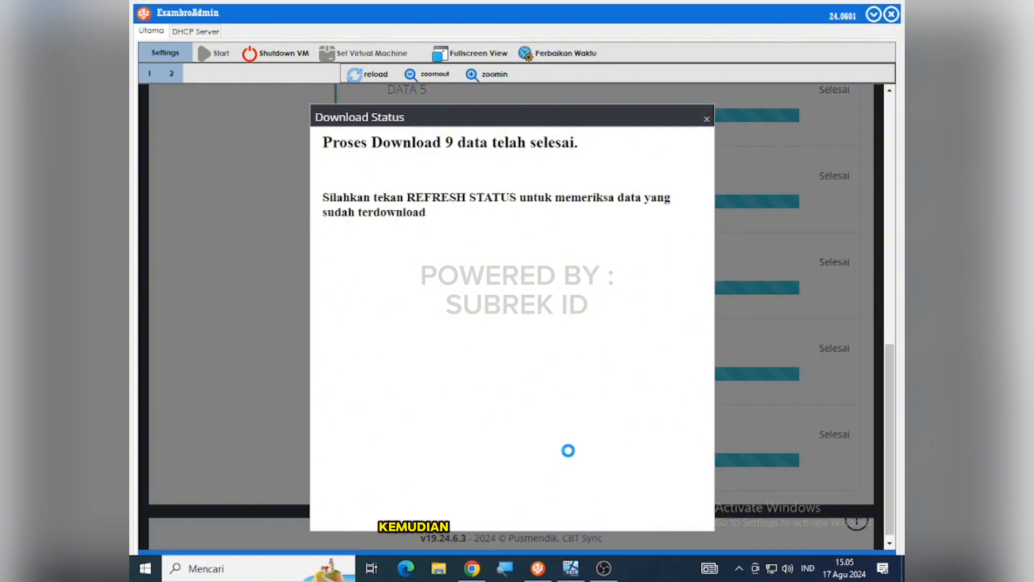
pyautogui.click(706, 118)
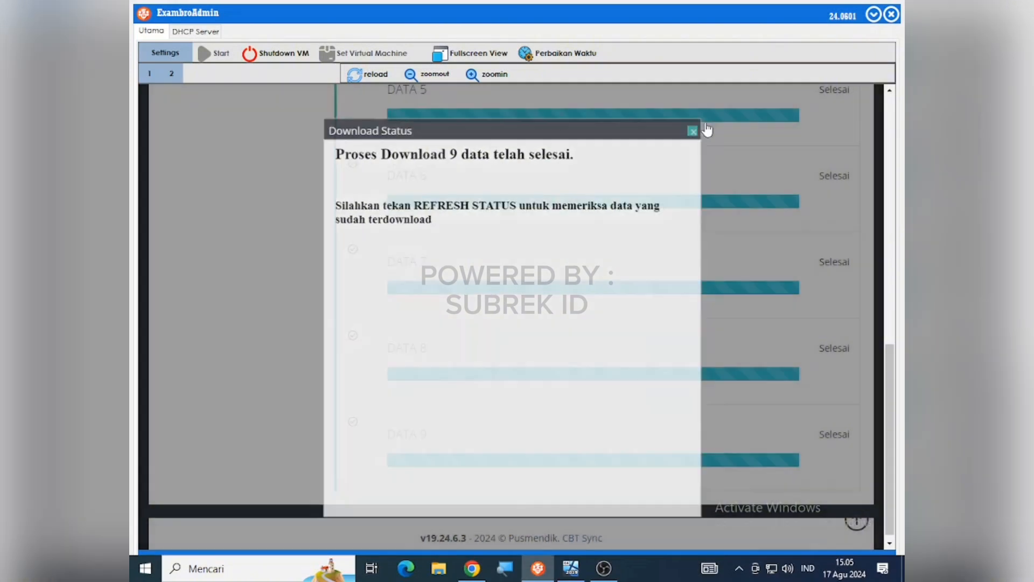
# Refresh the sync status again to check the downloaded amounts for DATA 1 to DATA 9.
pyautogui.scroll(10, 707, 240)
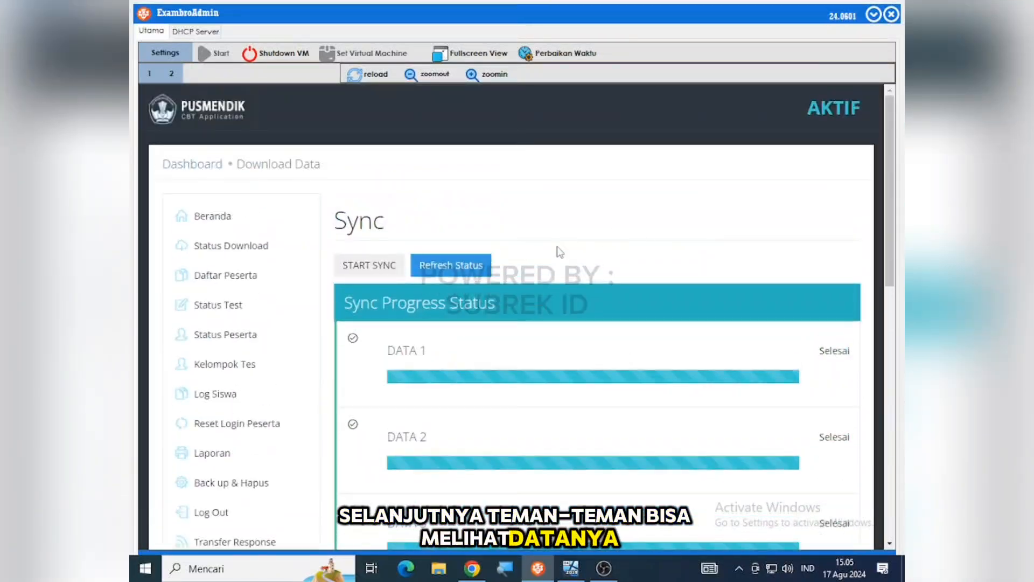
pyautogui.click(452, 267)
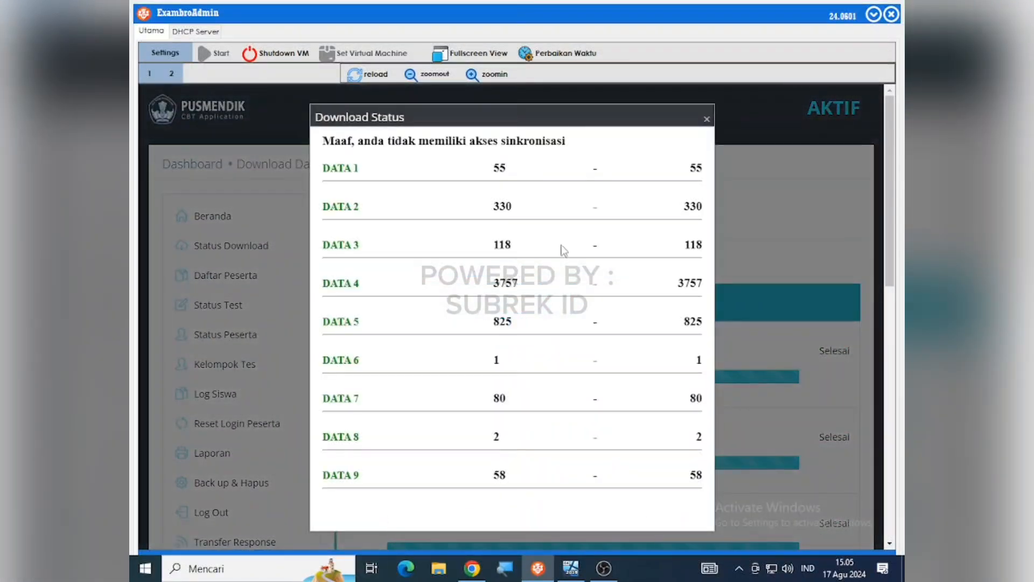
pyautogui.click(705, 119)
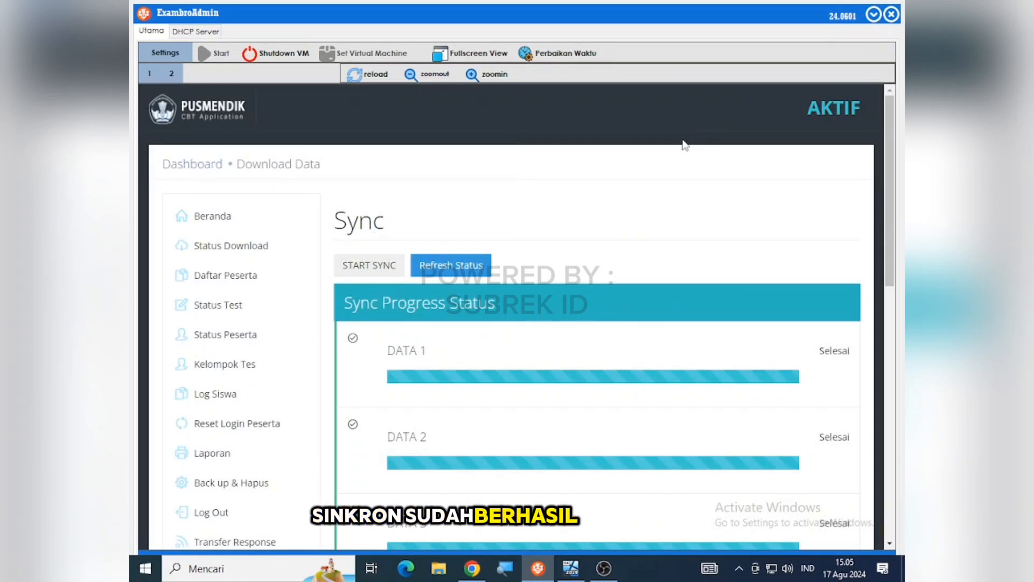
# Review both pages of the Daftar Peserta list to check that all participants and their groups are present.
pyautogui.scroll(-1, 435, 290)
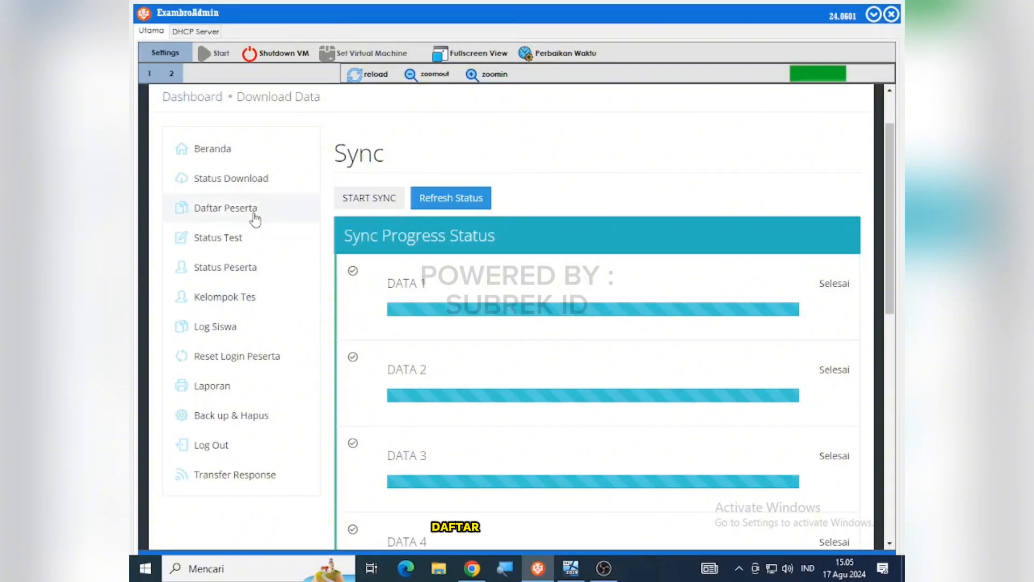
pyautogui.click(255, 218)
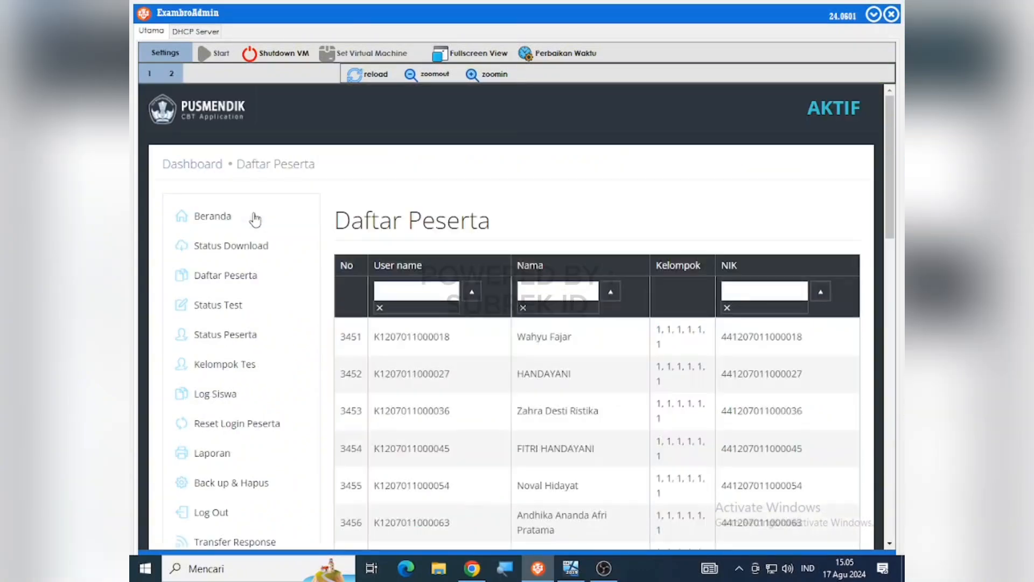
pyautogui.scroll(-1, 772, 319)
pyautogui.scroll(-8, 772, 319)
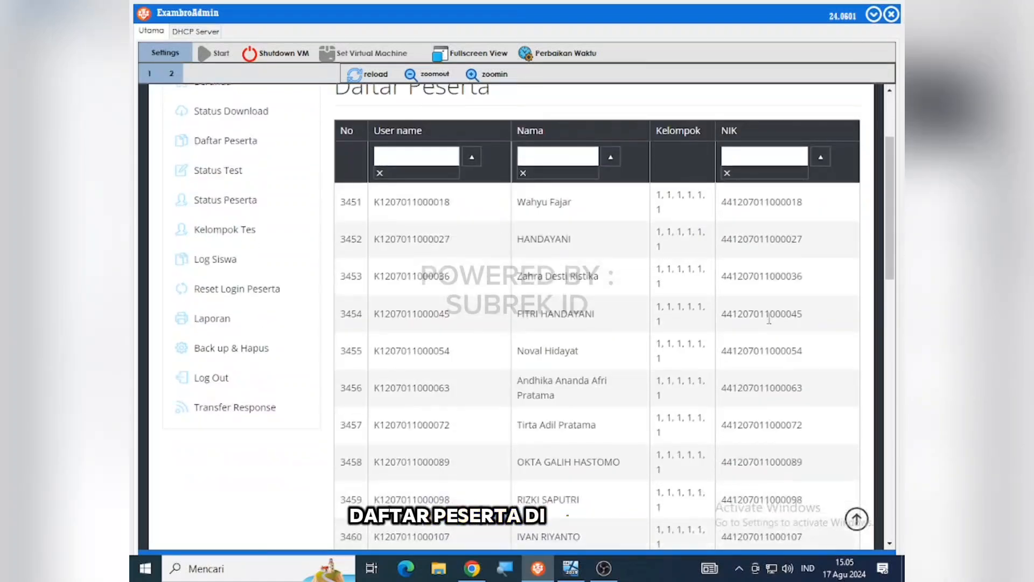
pyautogui.scroll(-7, 765, 324)
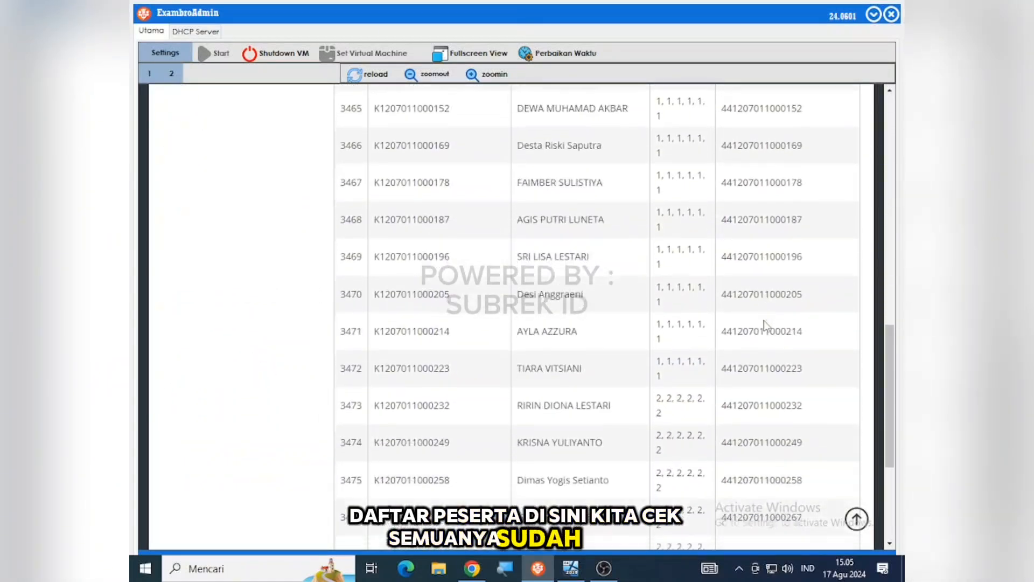
pyautogui.scroll(3, 765, 324)
pyautogui.scroll(-3, 764, 325)
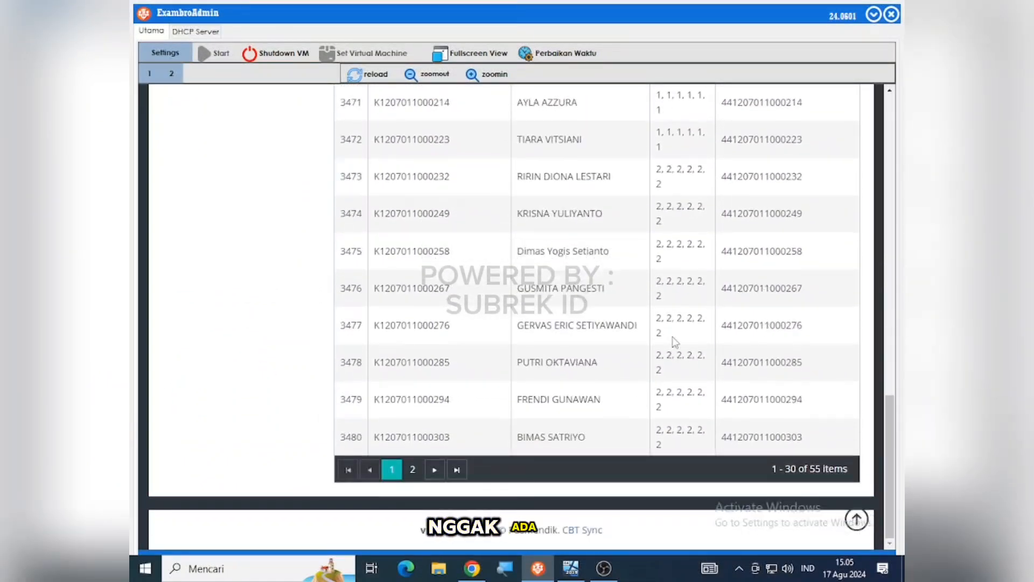
pyautogui.click(412, 469)
pyautogui.scroll(3, 575, 379)
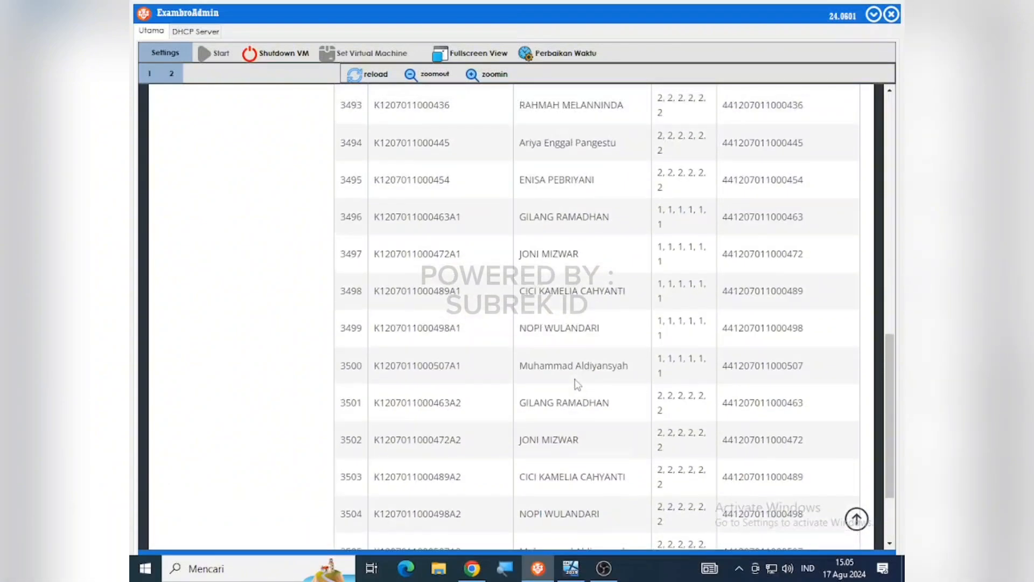
pyautogui.scroll(-3, 574, 379)
pyautogui.scroll(12, 575, 379)
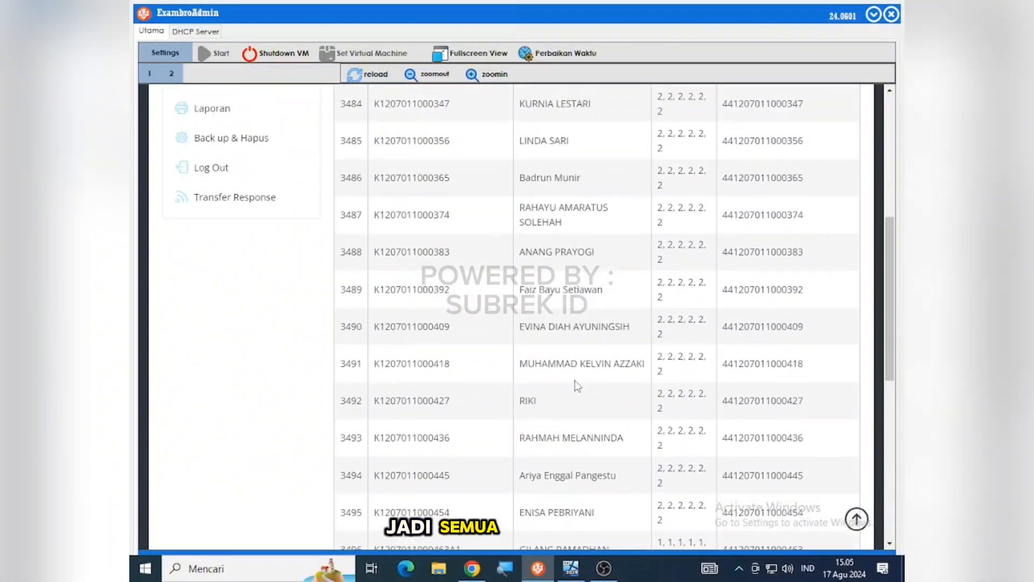
pyautogui.scroll(-12, 575, 384)
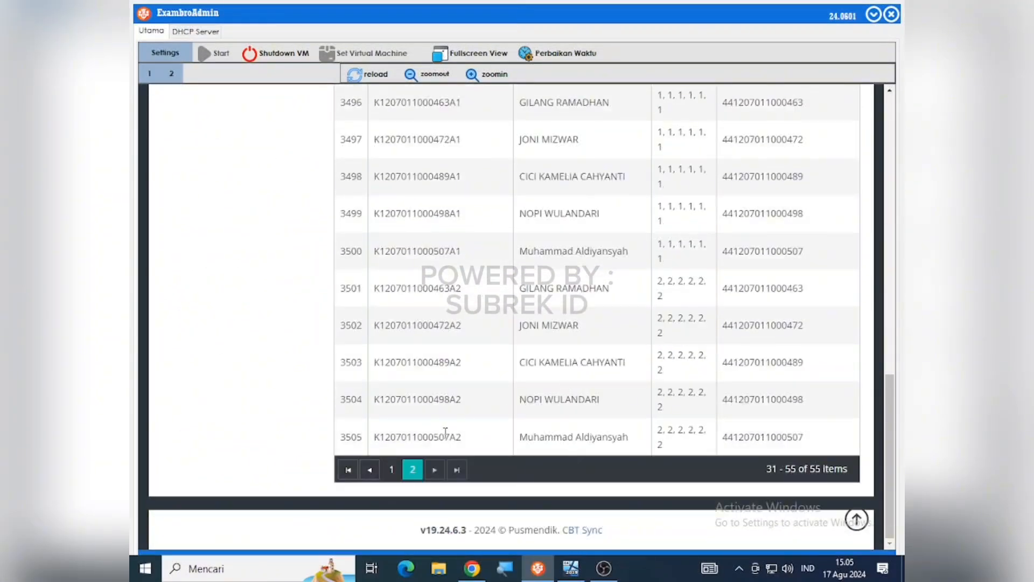
pyautogui.scroll(12, 445, 431)
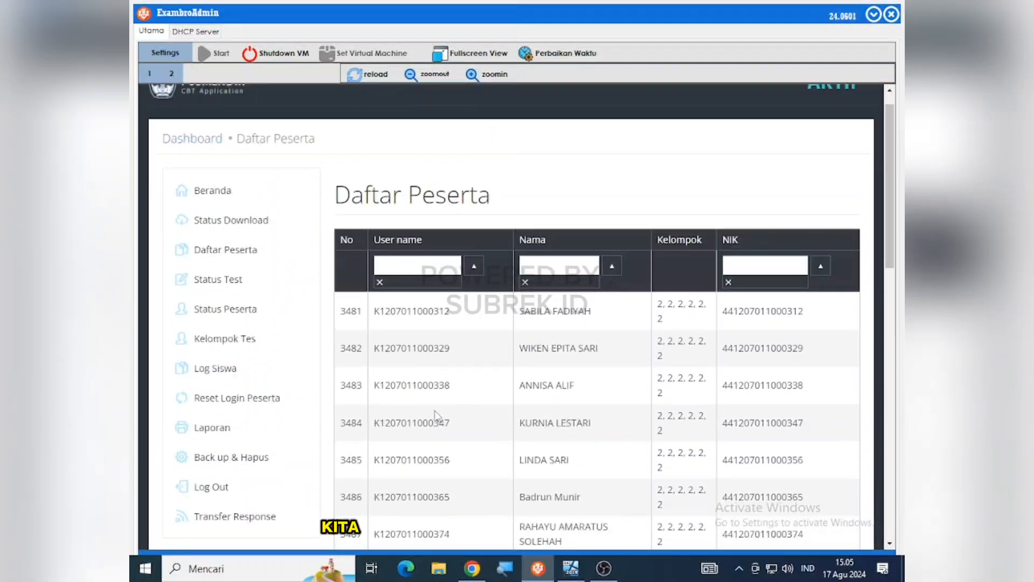
pyautogui.scroll(1, 436, 408)
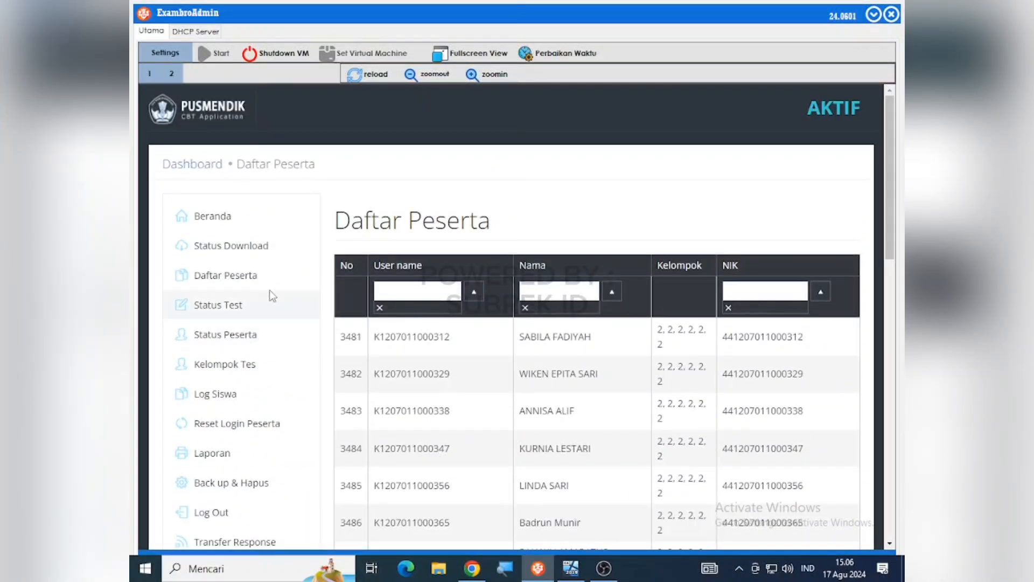
# Check the Status Test page and open the Transfer Response settings.
pyautogui.click(275, 313)
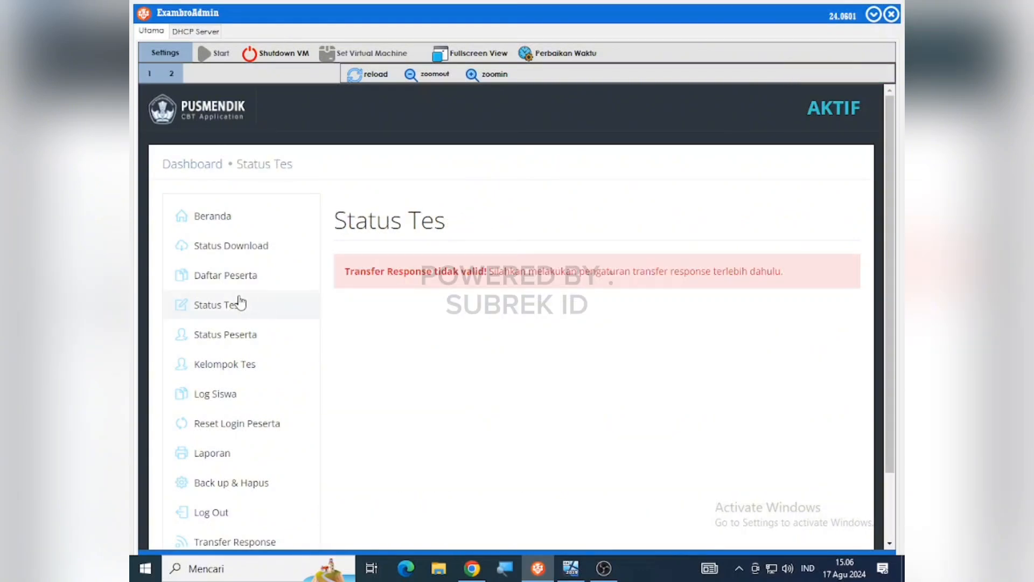
pyautogui.scroll(-2, 399, 374)
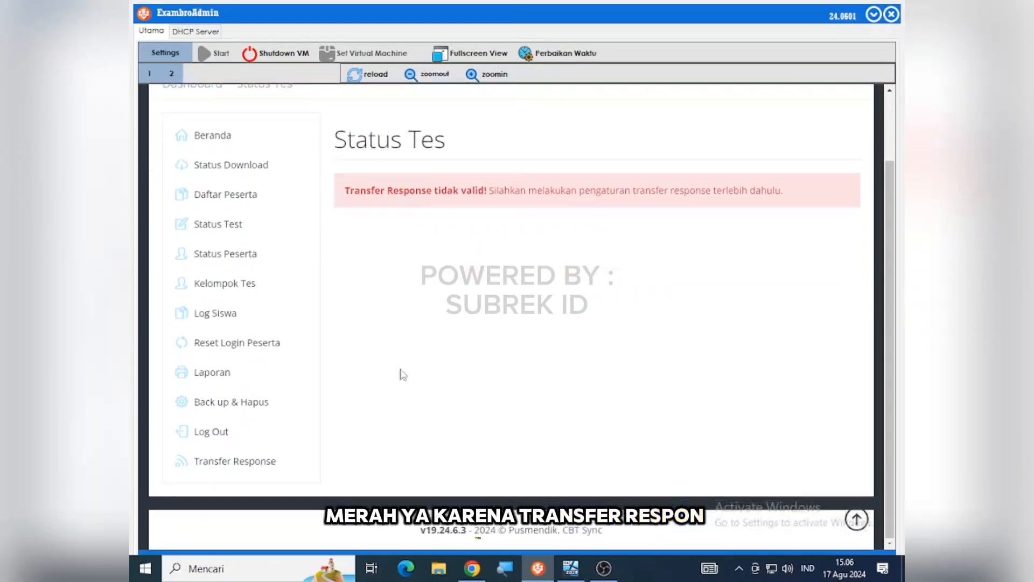
pyautogui.click(240, 467)
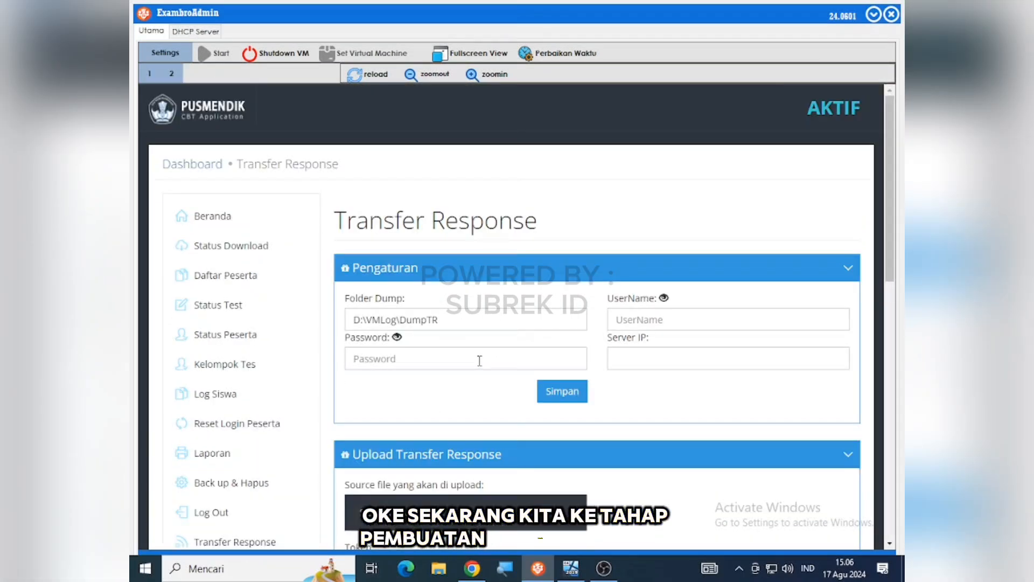
# Replace the Folder Dump path in the Transfer Response settings with the network address \\192.168.0.198\.
pyautogui.click(503, 320)
pyautogui.hotkey('ctrl', 'a')
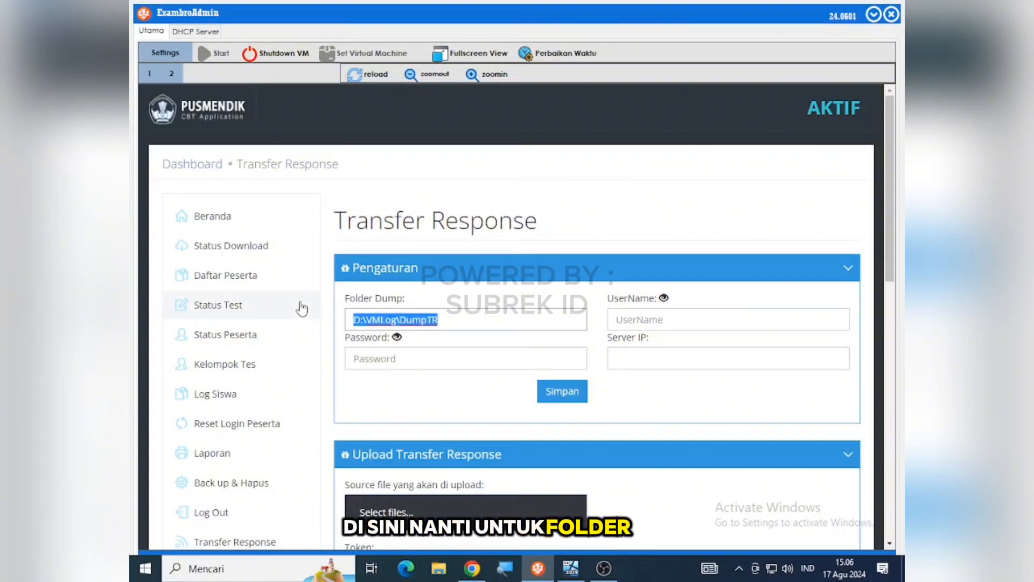
pyautogui.write('\\\\1')
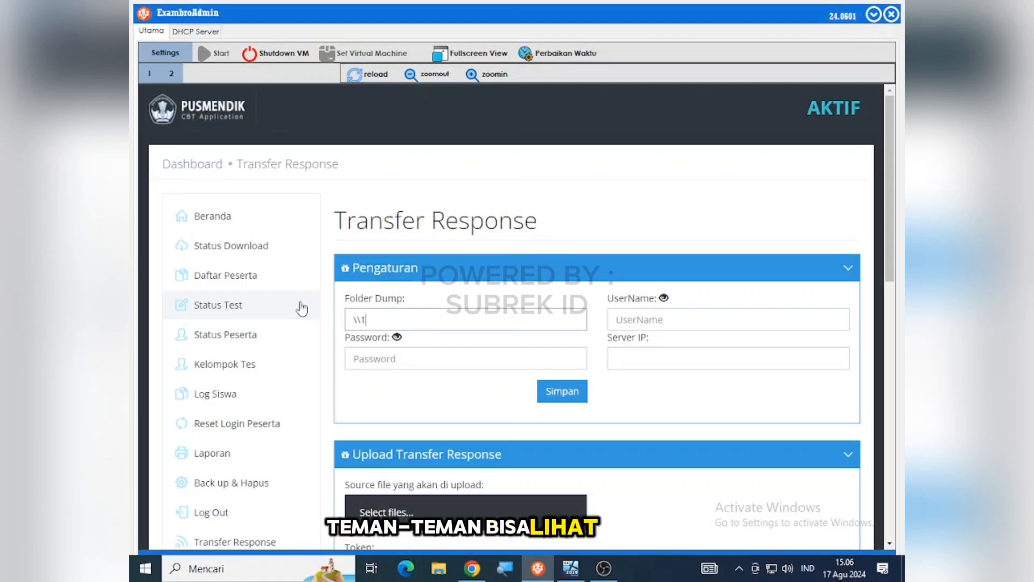
pyautogui.write('92')
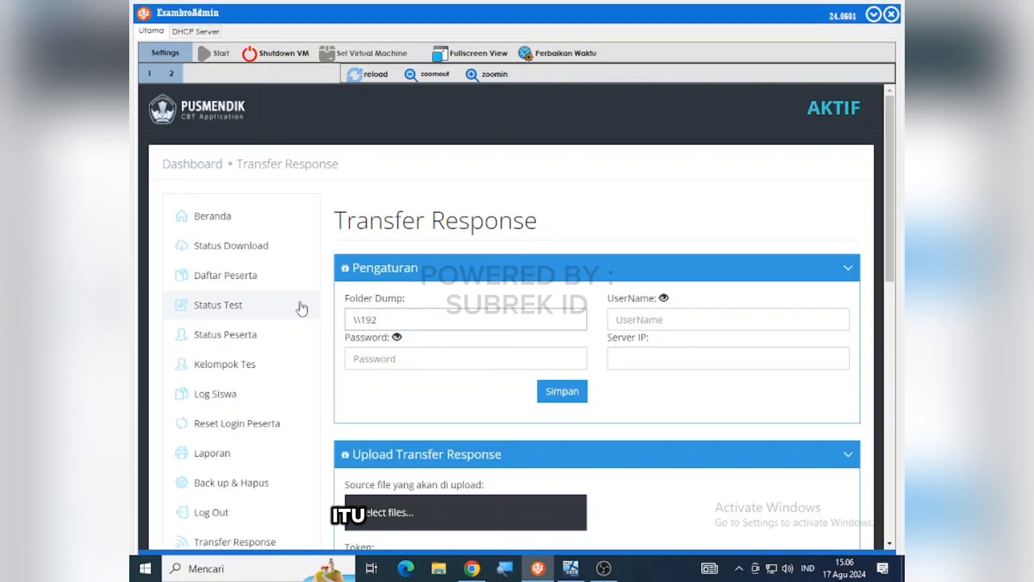
pyautogui.write('.168.0.')
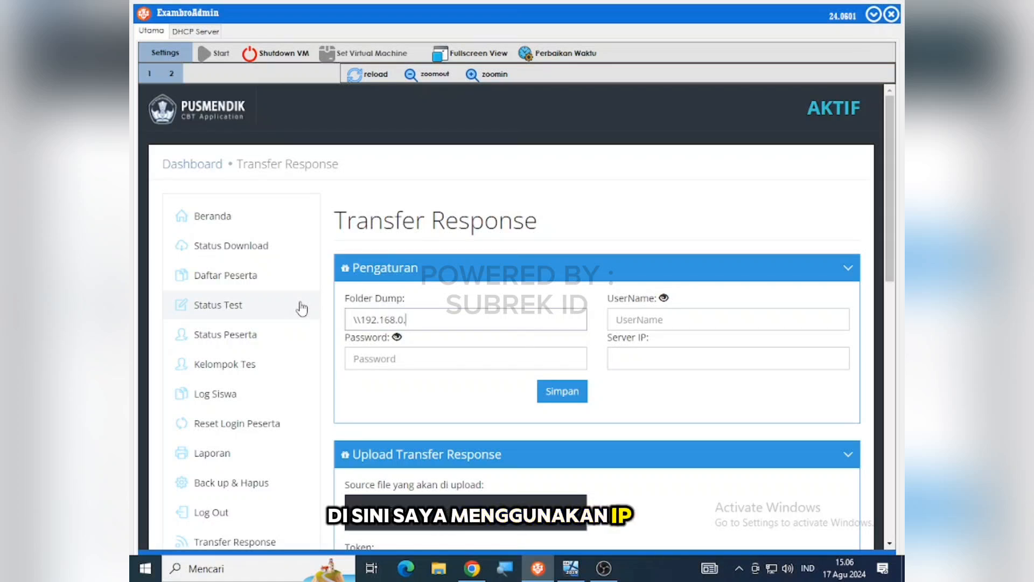
pyautogui.write('1')
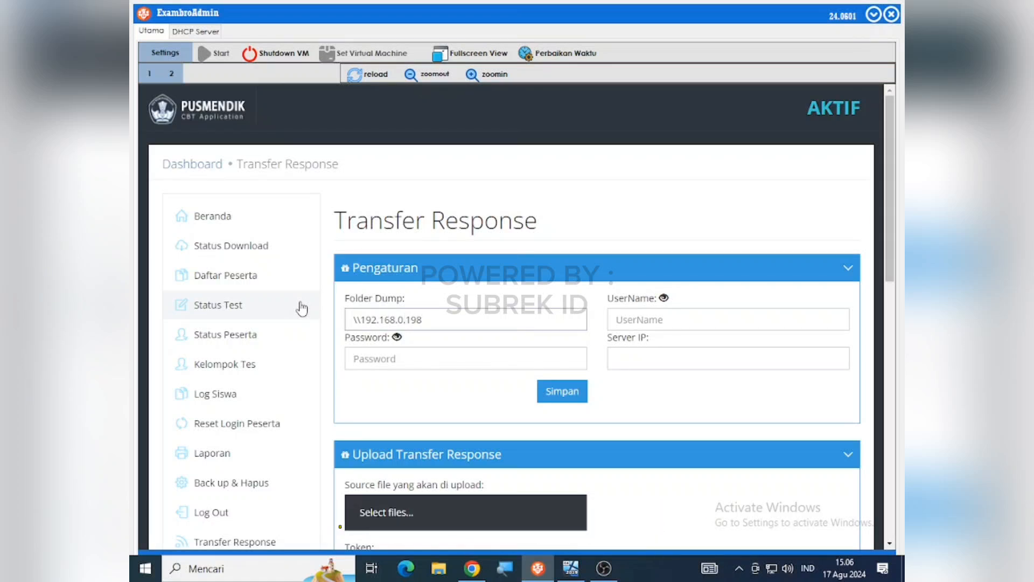
pyautogui.write('98')
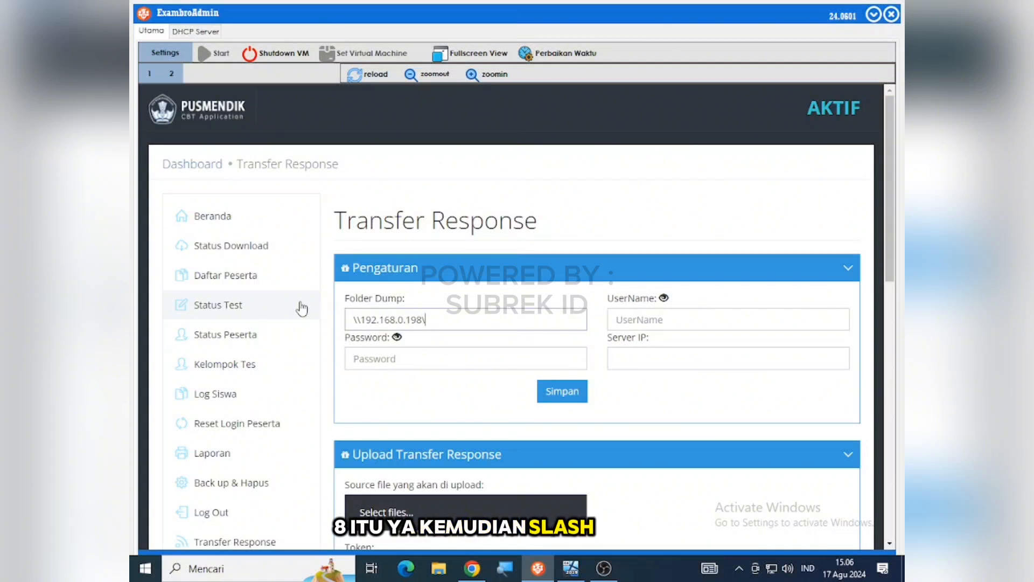
pyautogui.write('\\tR')
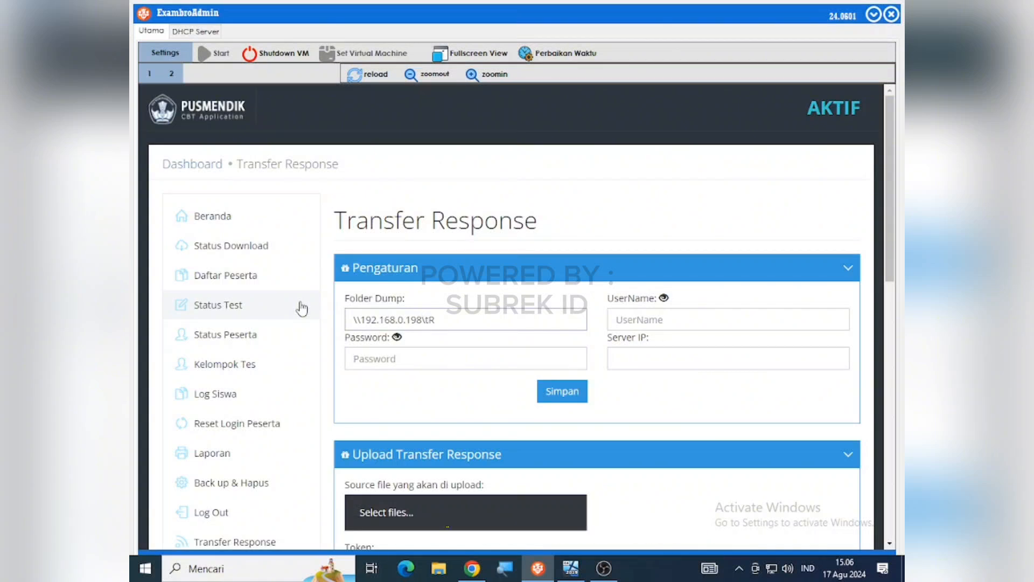
pyautogui.press('BackSpace')
pyautogui.press('BackSpace')
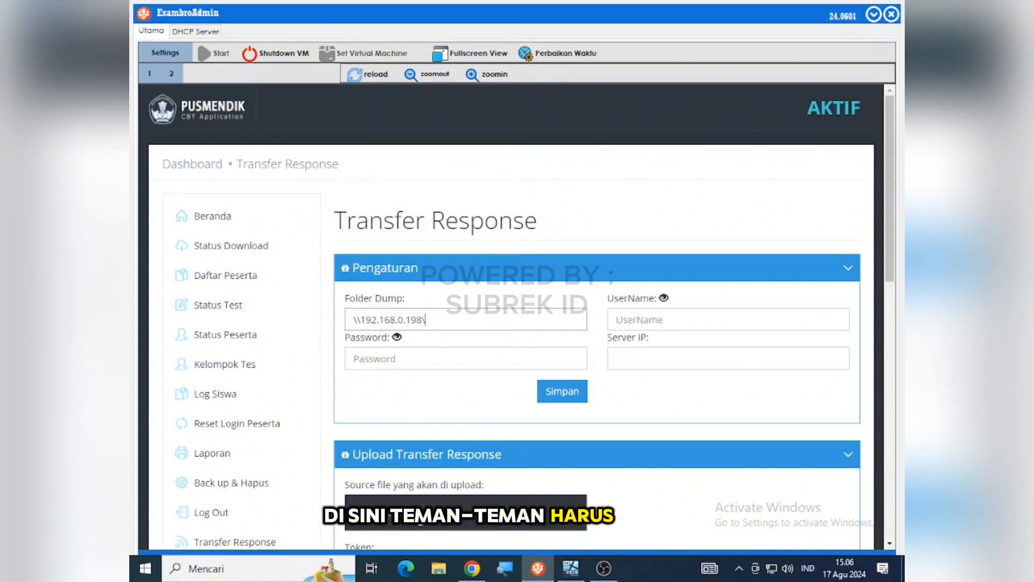
# Switch to File Explorer and quick-format the flash drive ANBK 2023 (H:) as NTFS, closing the format dialogs.
pyautogui.click(439, 567)
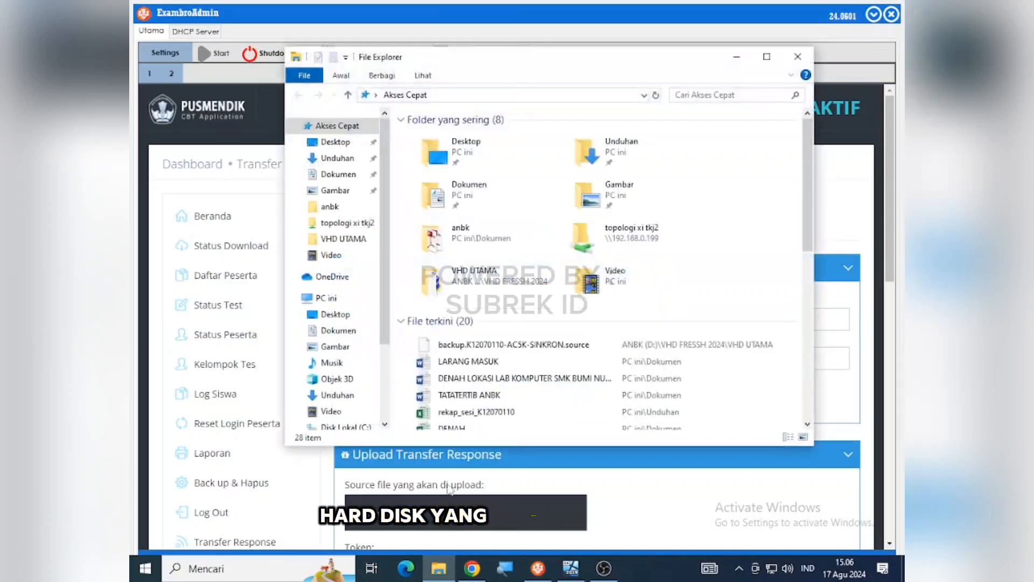
pyautogui.doubleClick(589, 58)
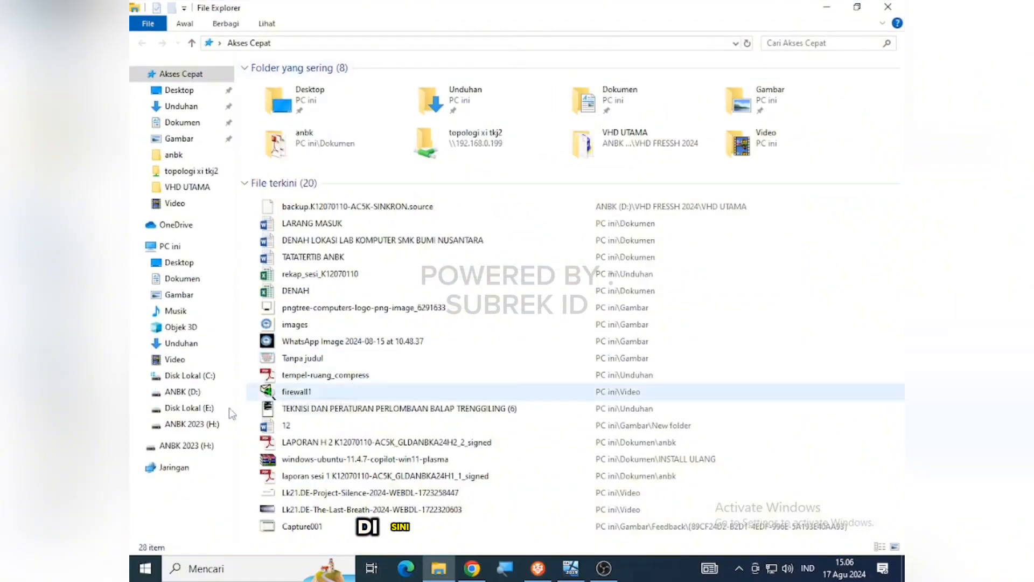
pyautogui.click(186, 446)
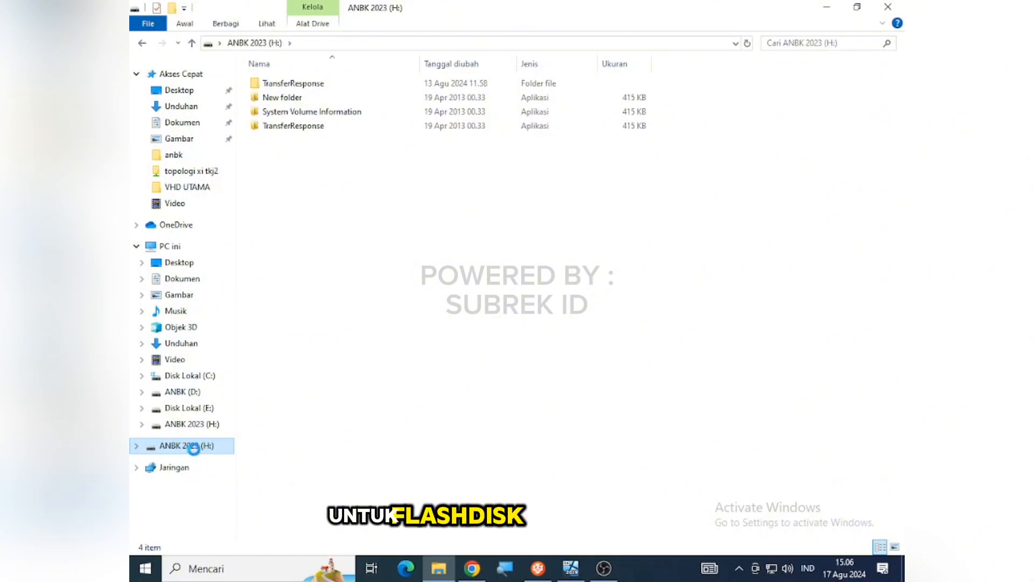
pyautogui.rightClick(194, 452)
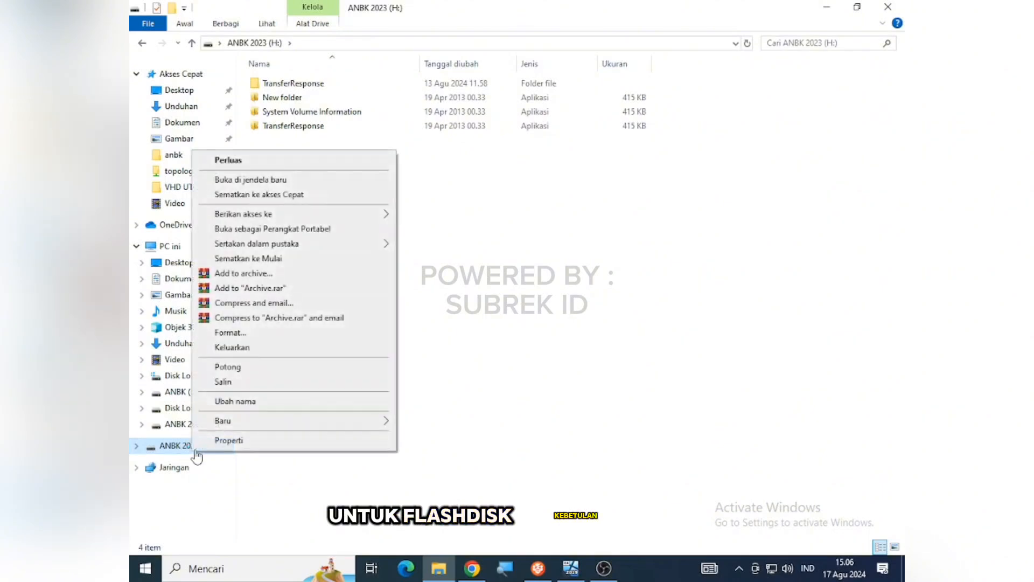
pyautogui.click(248, 335)
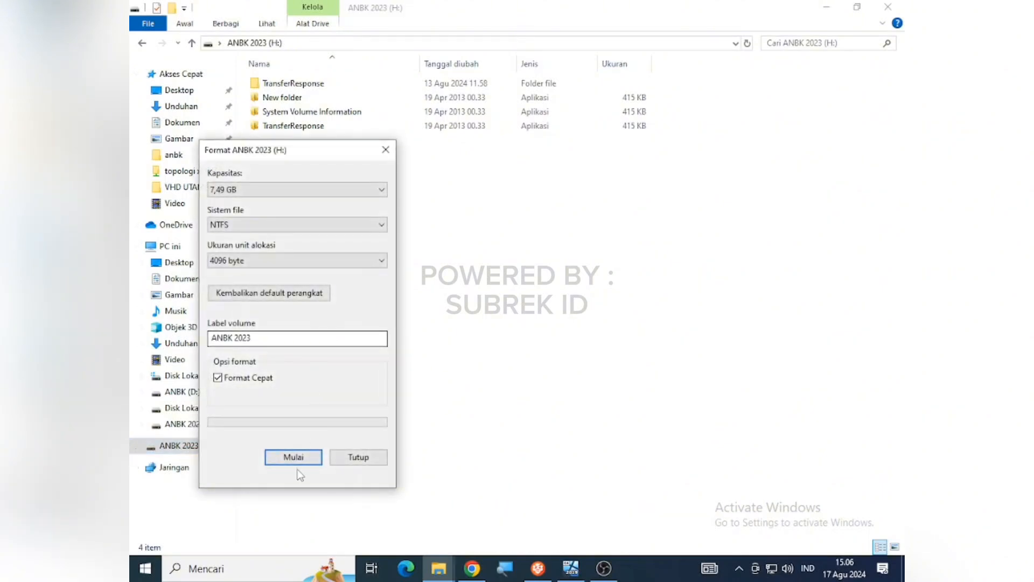
pyautogui.click(300, 457)
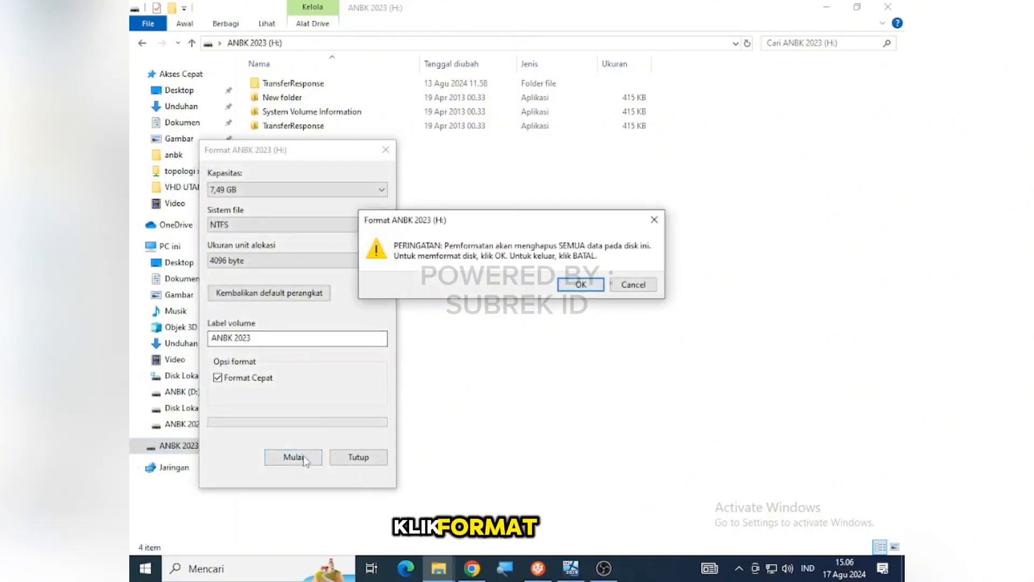
pyautogui.click(573, 286)
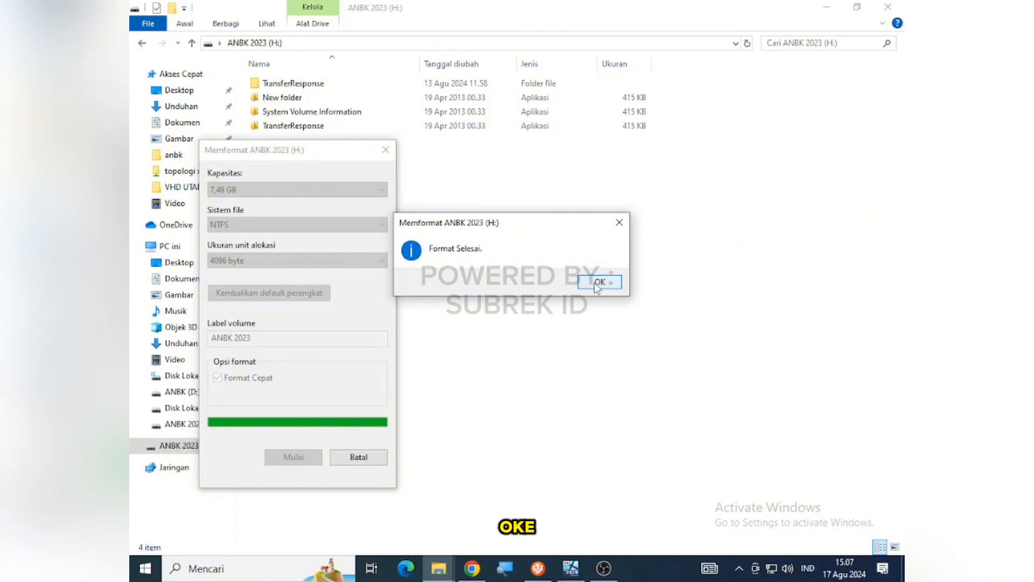
pyautogui.click(599, 282)
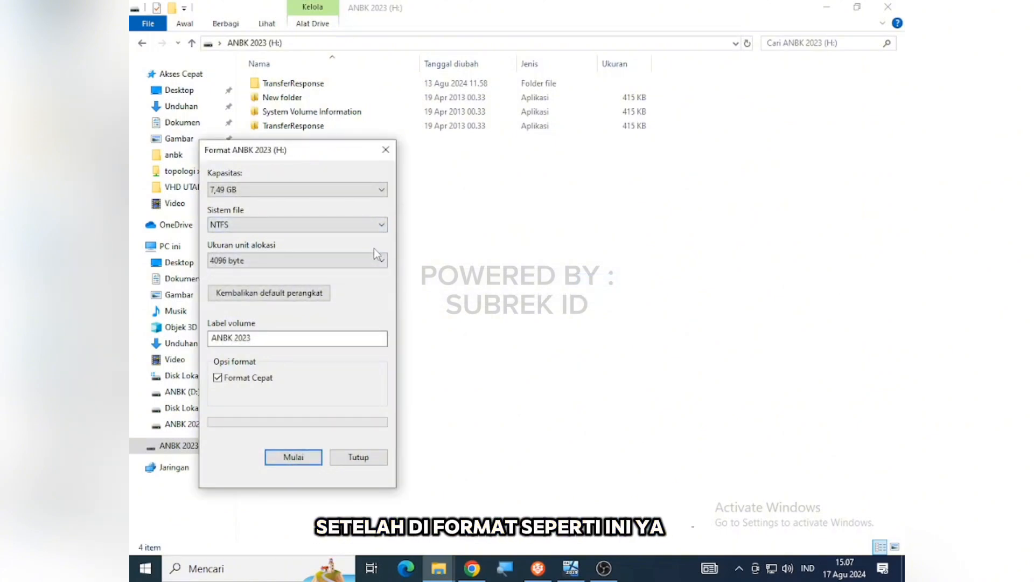
pyautogui.click(358, 457)
# Try to open the old TransferResponse folder on the formatted drive, dismiss the message and return to ExambroAdmin.
pyautogui.click(326, 85)
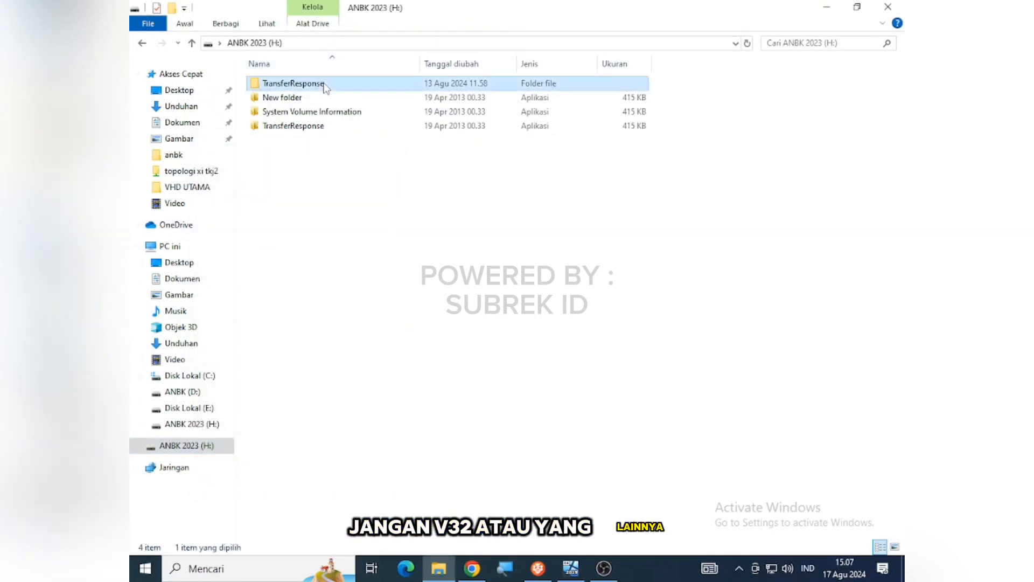
pyautogui.doubleClick(326, 85)
pyautogui.click(670, 298)
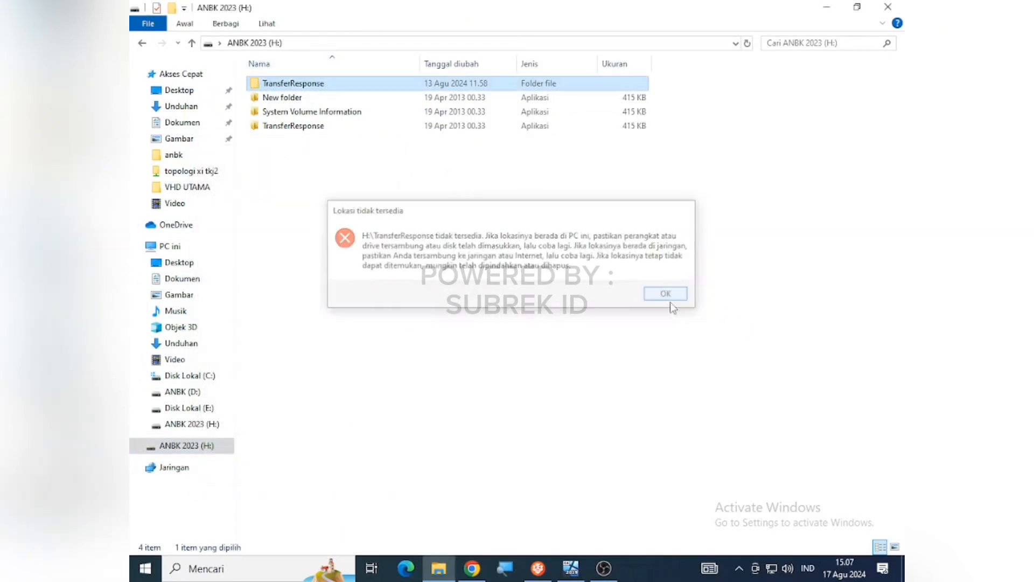
pyautogui.click(204, 393)
pyautogui.hotkey('alt', 'Tab')
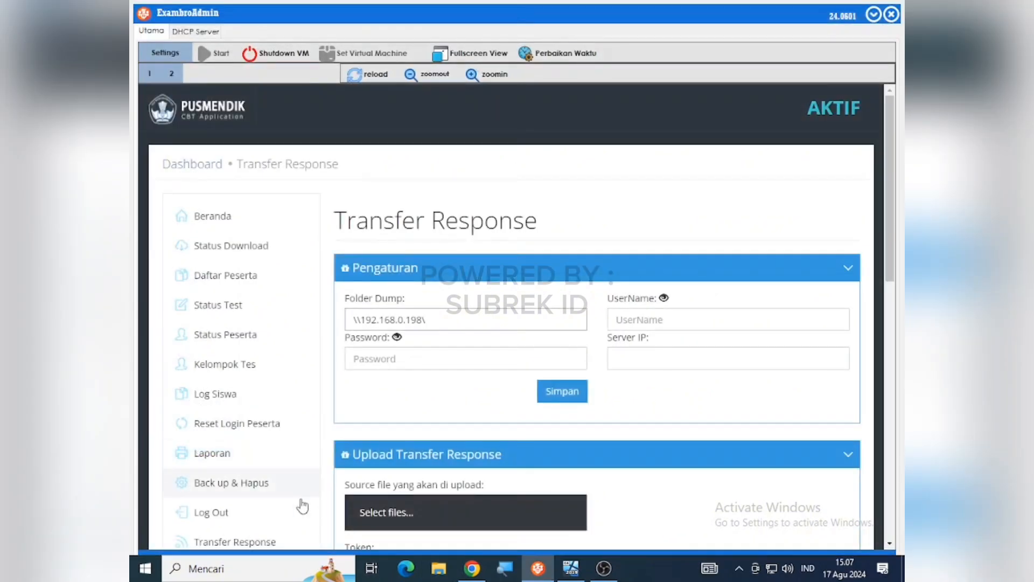
# Reopen the ANBK 2023 (H:) drive in File Explorer and create a folder named TransferResponse there.
pyautogui.click(439, 568)
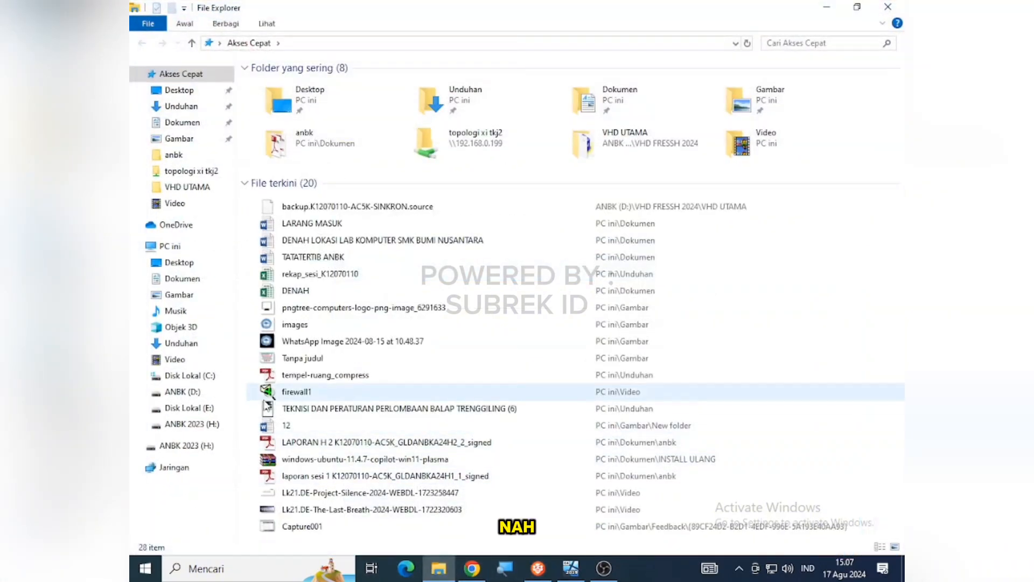
pyautogui.click(186, 446)
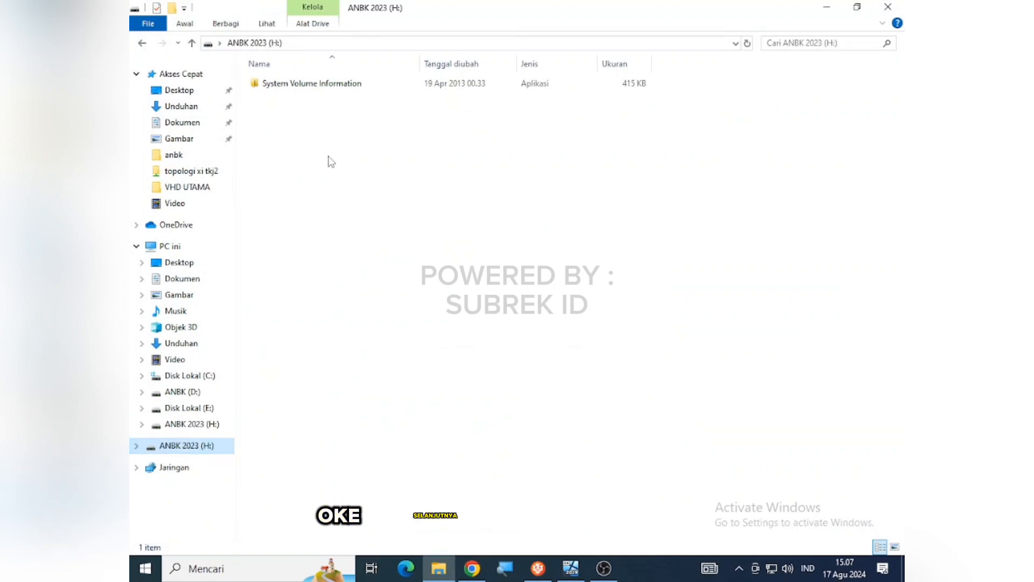
pyautogui.click(171, 8)
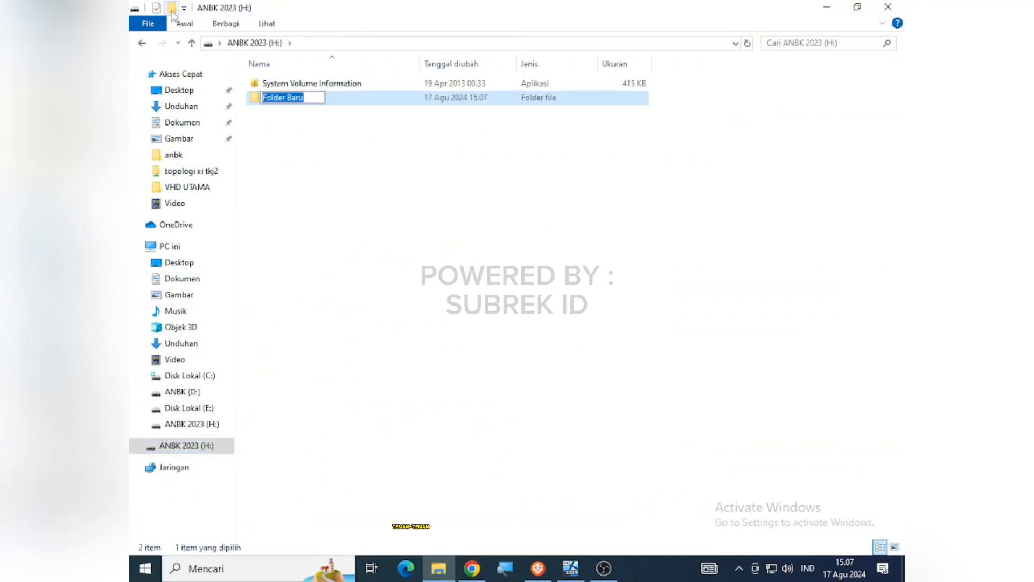
pyautogui.press('BackSpace')
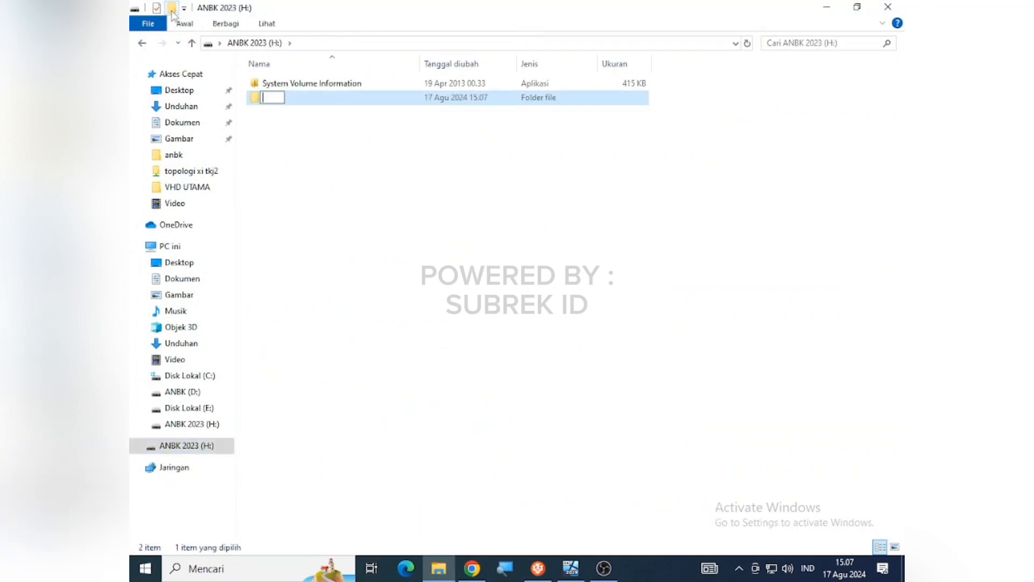
pyautogui.write('Trans')
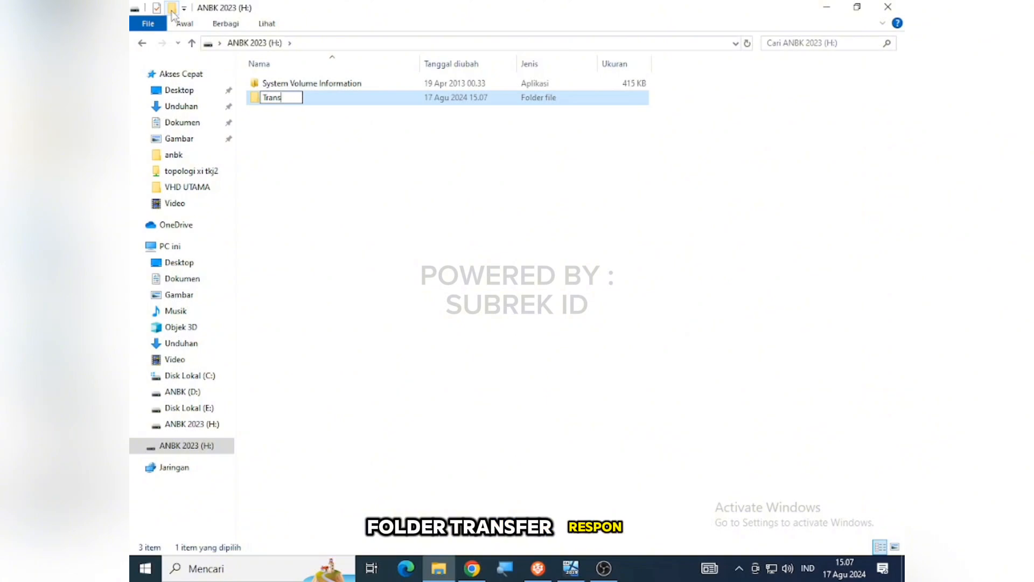
pyautogui.write('ferR')
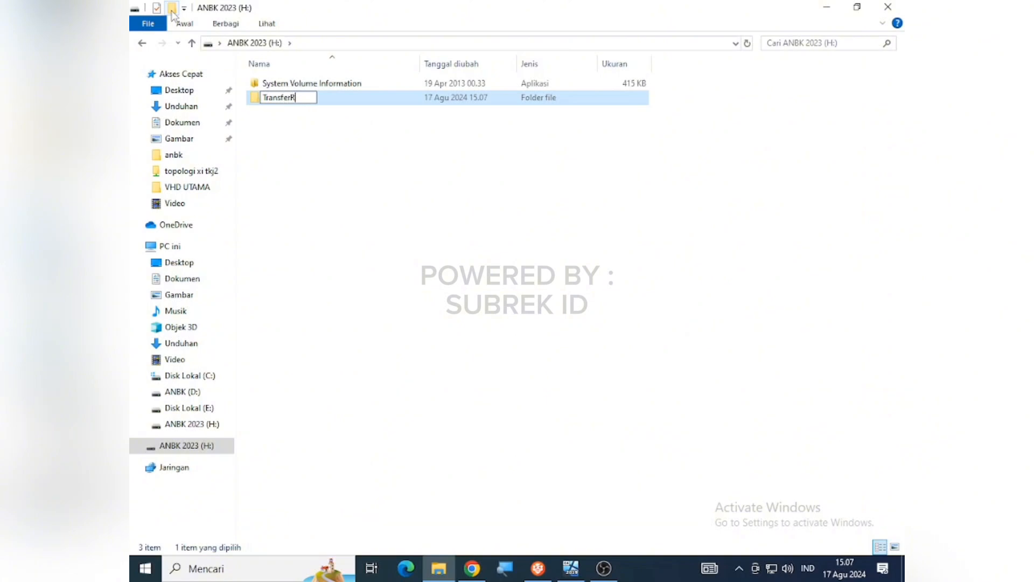
pyautogui.write('esponse')
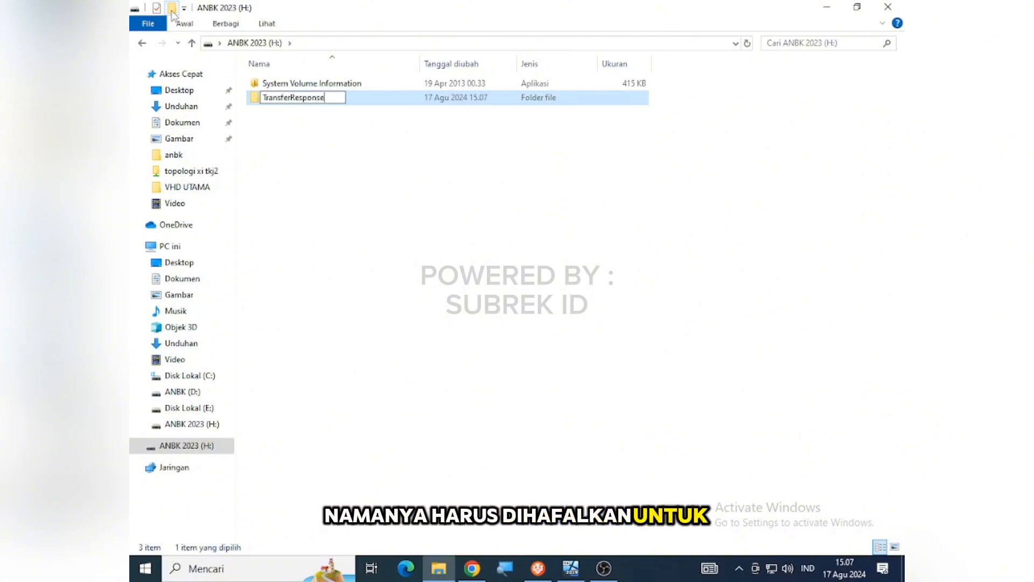
pyautogui.click(303, 125)
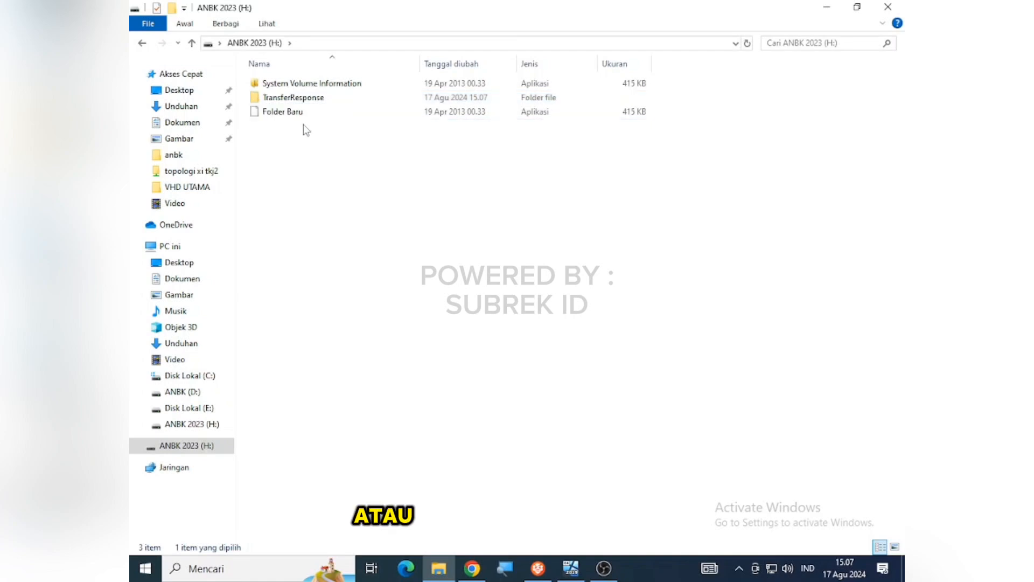
# Share the TransferResponse folder over the network with Everyone, using the Baca/Tulis (read/write) permission level.
pyautogui.rightClick(332, 98)
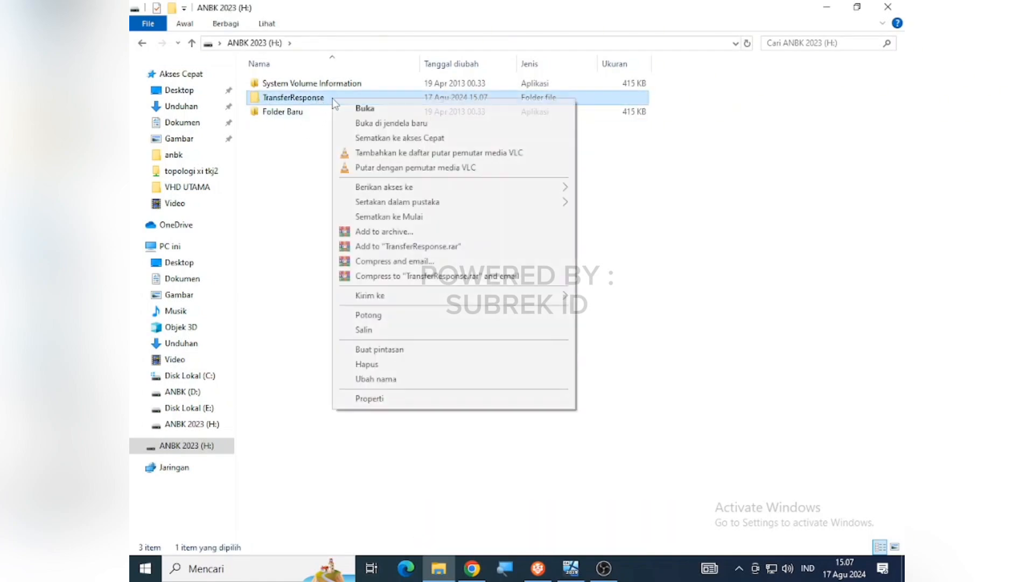
pyautogui.moveTo(375, 301)
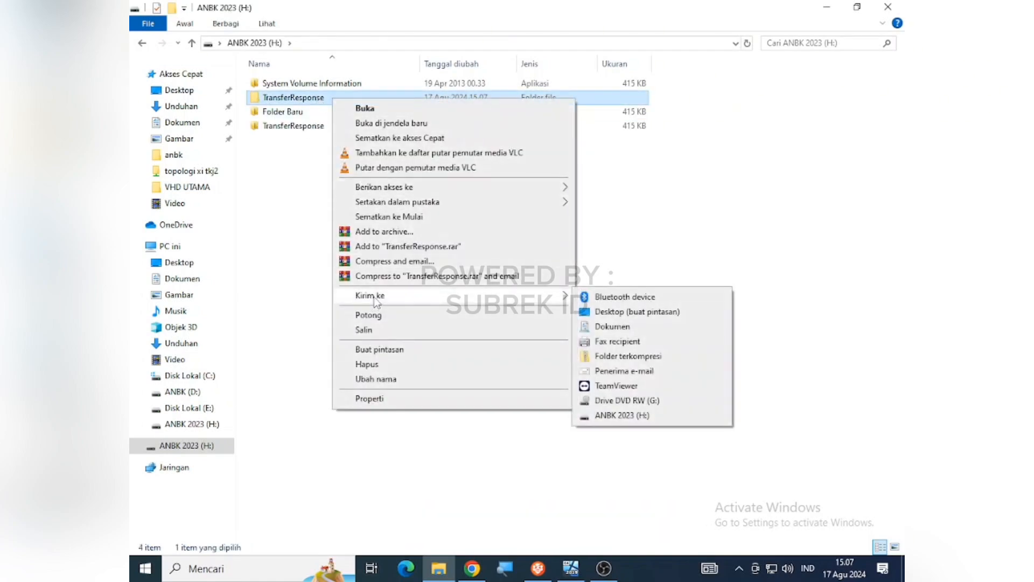
pyautogui.moveTo(499, 192)
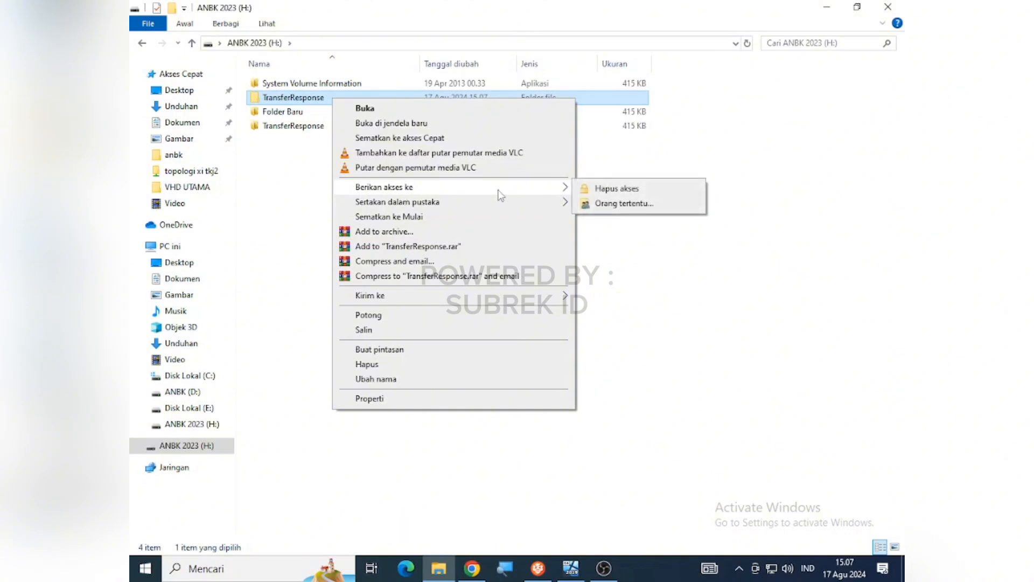
pyautogui.click(620, 203)
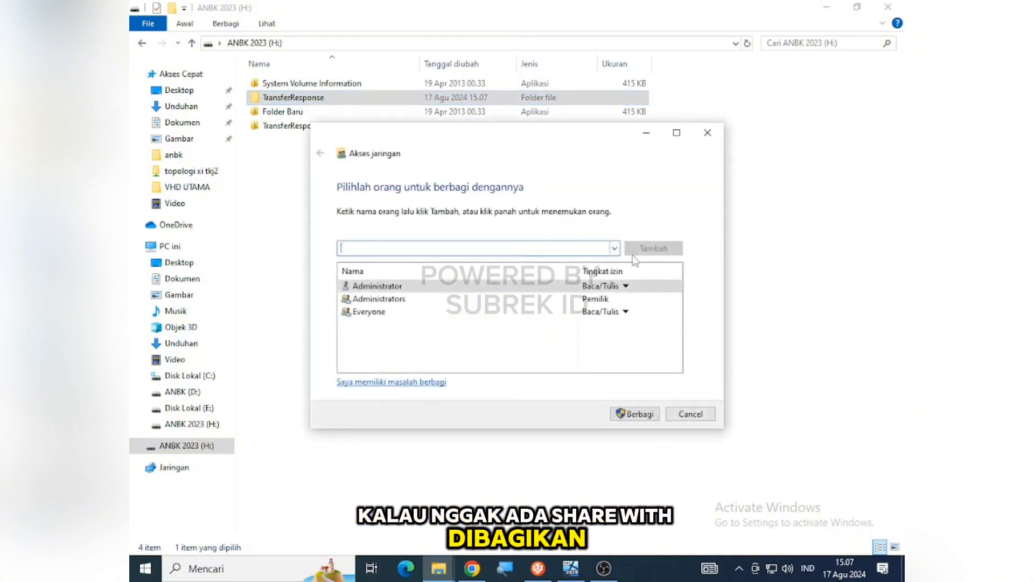
pyautogui.click(614, 247)
pyautogui.click(572, 291)
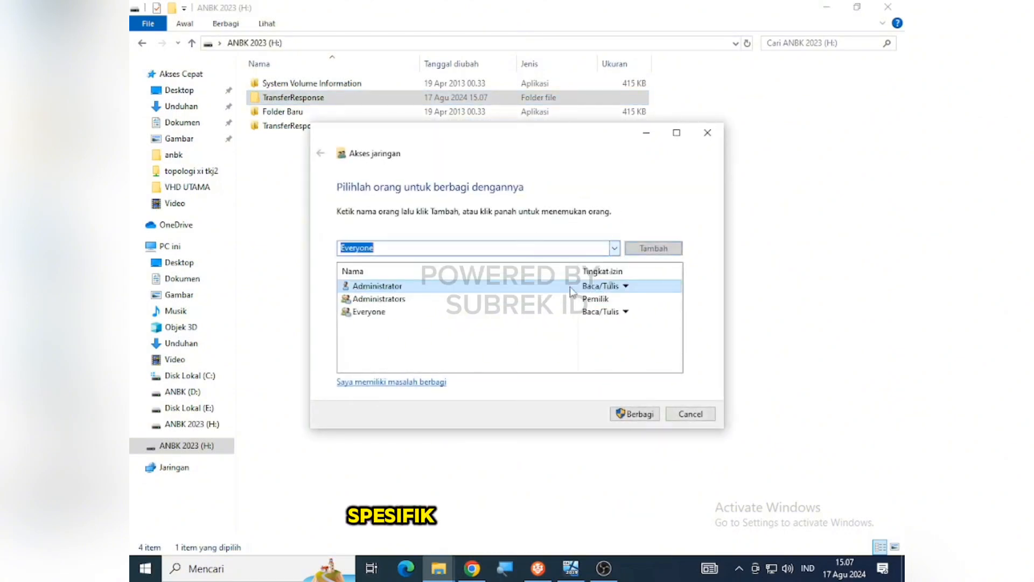
pyautogui.click(653, 248)
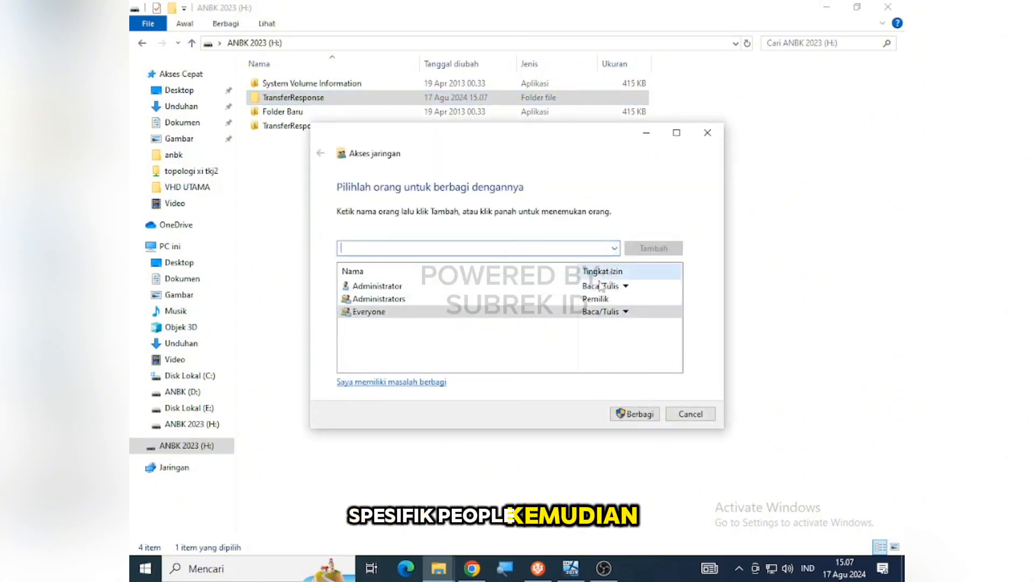
pyautogui.click(619, 313)
pyautogui.click(667, 330)
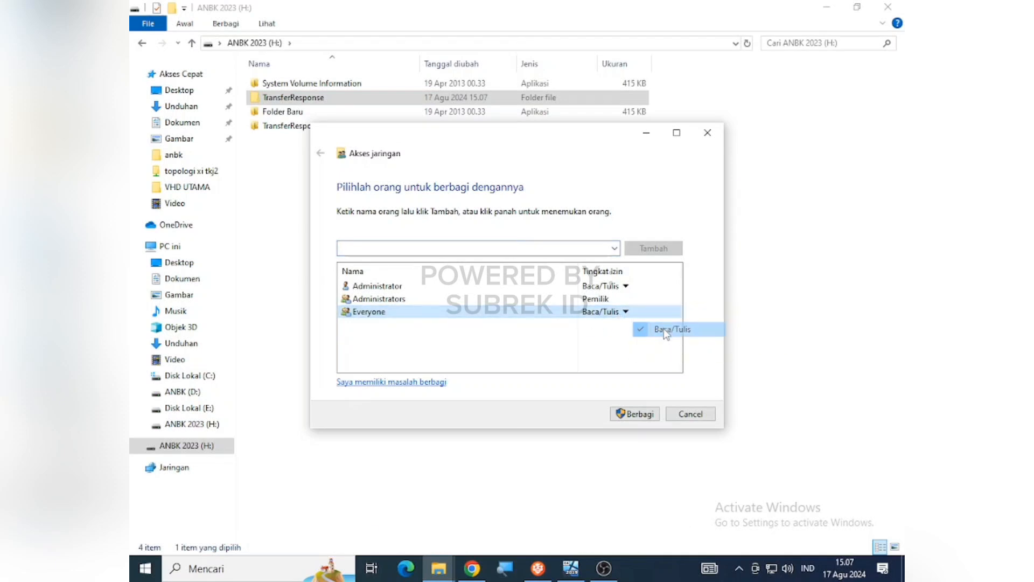
pyautogui.click(634, 414)
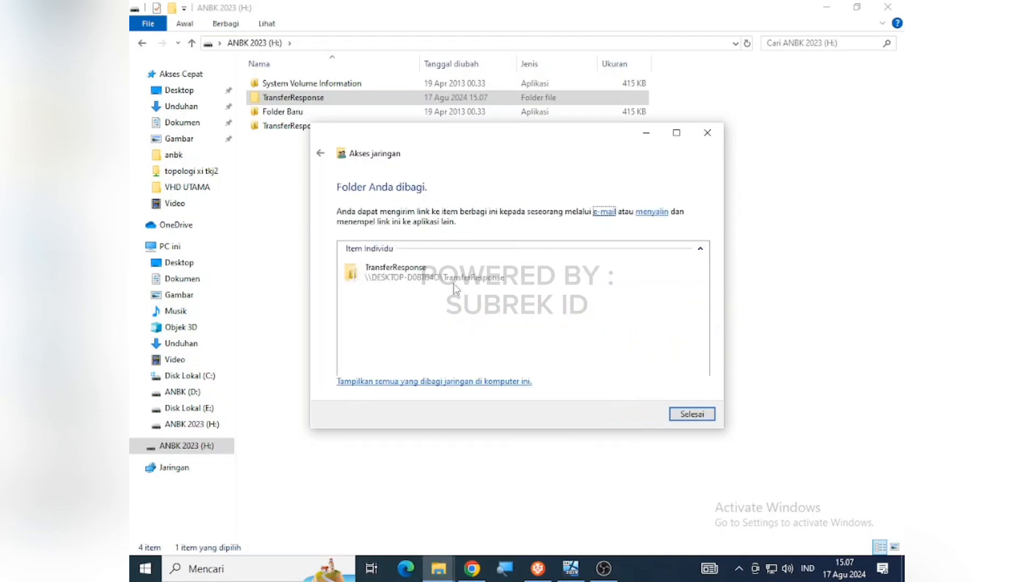
# Finish sharing the TransferResponse folder and switch back from File Explorer to the Transfer Response settings in ExambroAdmin.
pyautogui.click(456, 279)
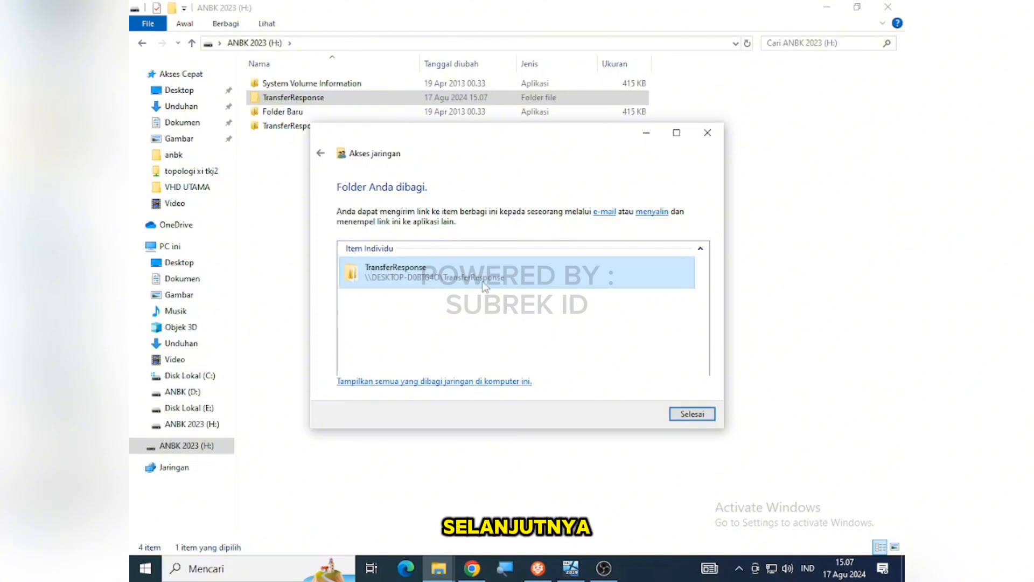
pyautogui.click(683, 415)
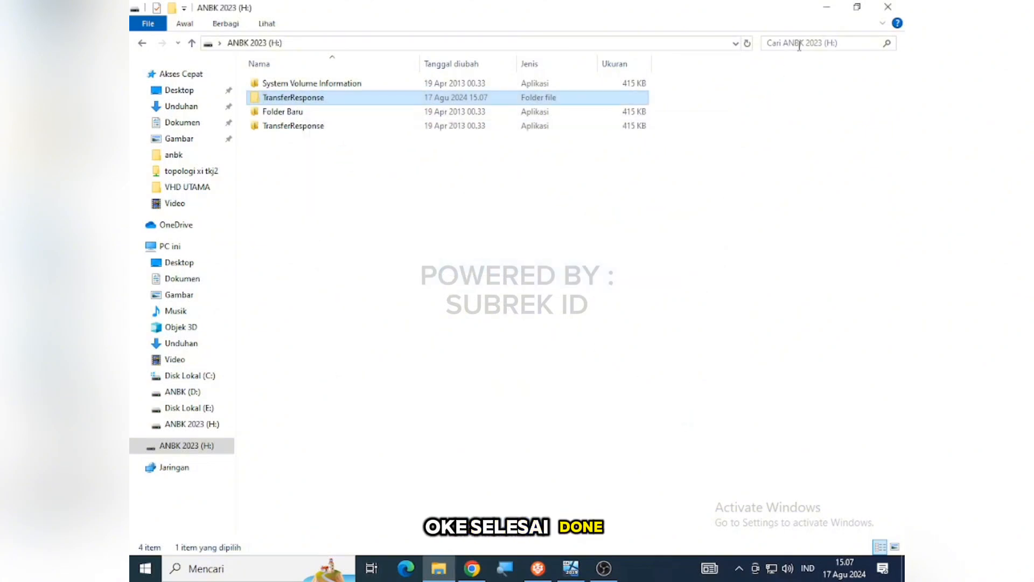
pyautogui.click(825, 6)
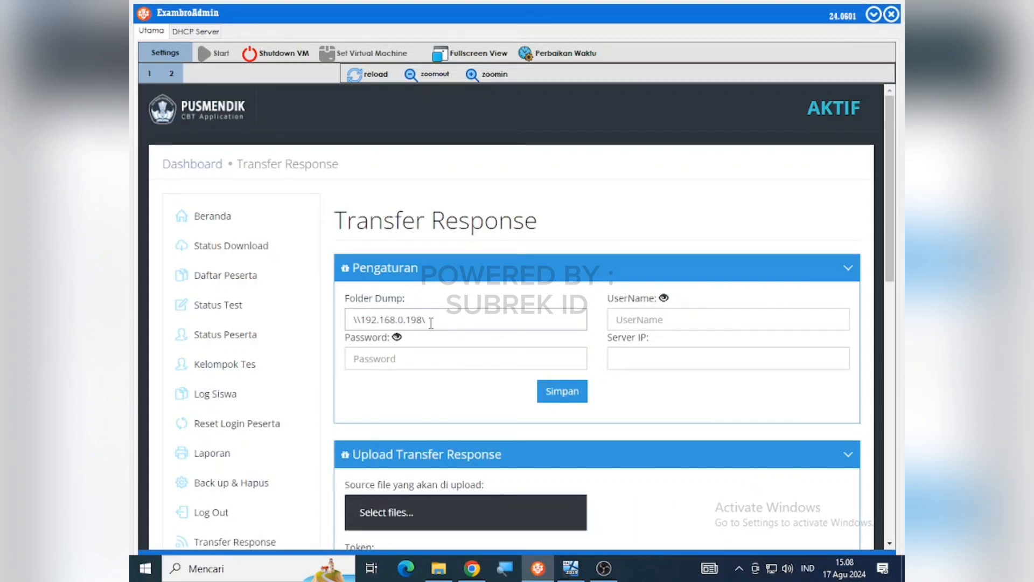
# Complete the Folder Dump path with the shared folder name so it reads \\192.168.0.198\TransferResponse.
pyautogui.write('Tr')
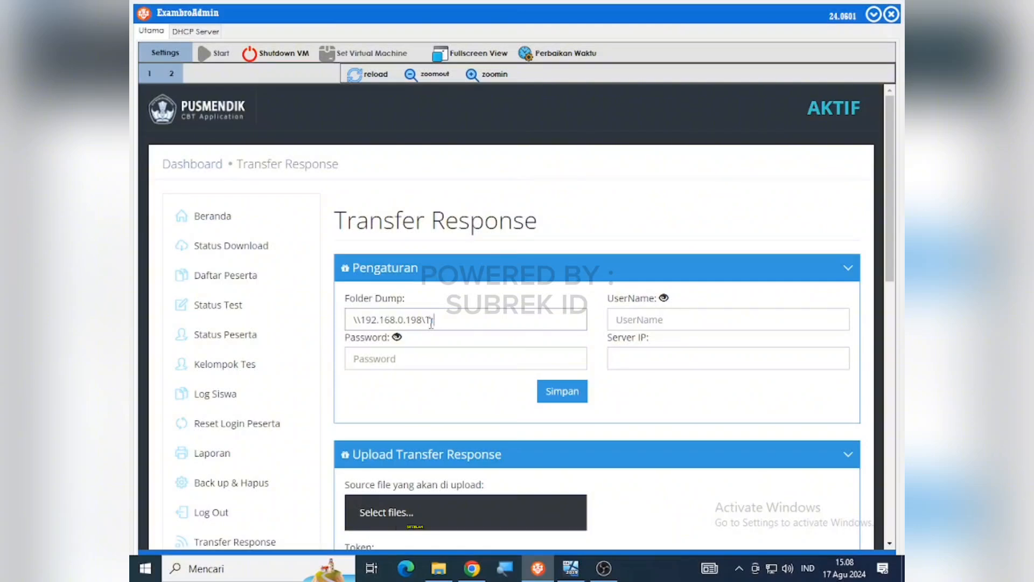
pyautogui.write('ansferR')
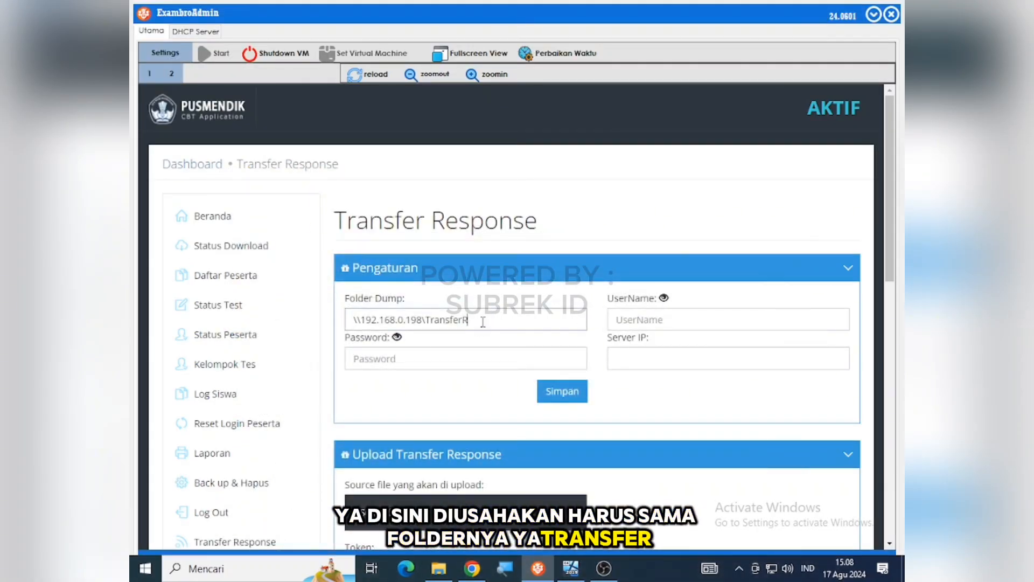
pyautogui.write('esponse')
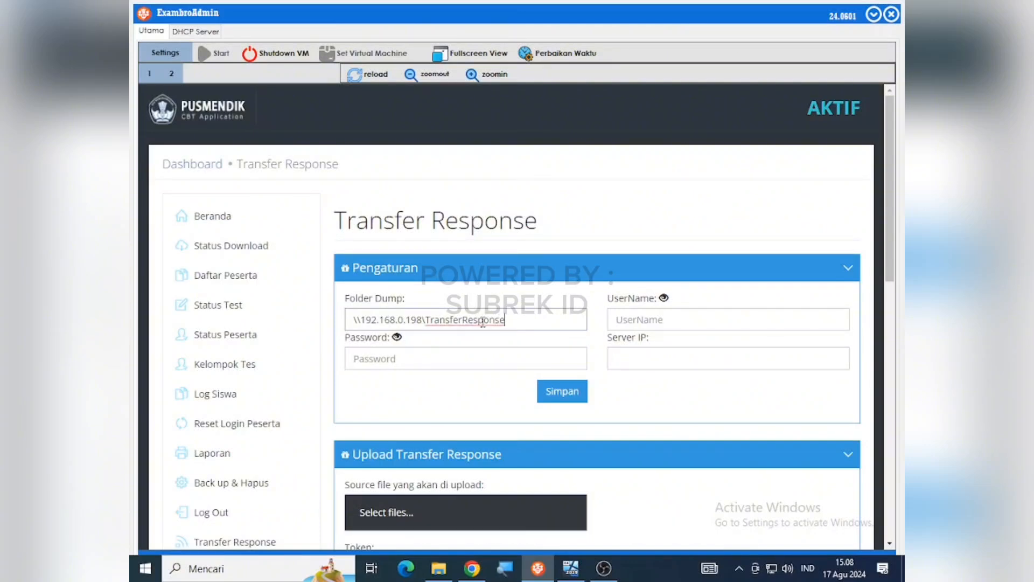
# Enter the computer's login password in the Password field and look up the signed-in Windows account name.
pyautogui.click(416, 362)
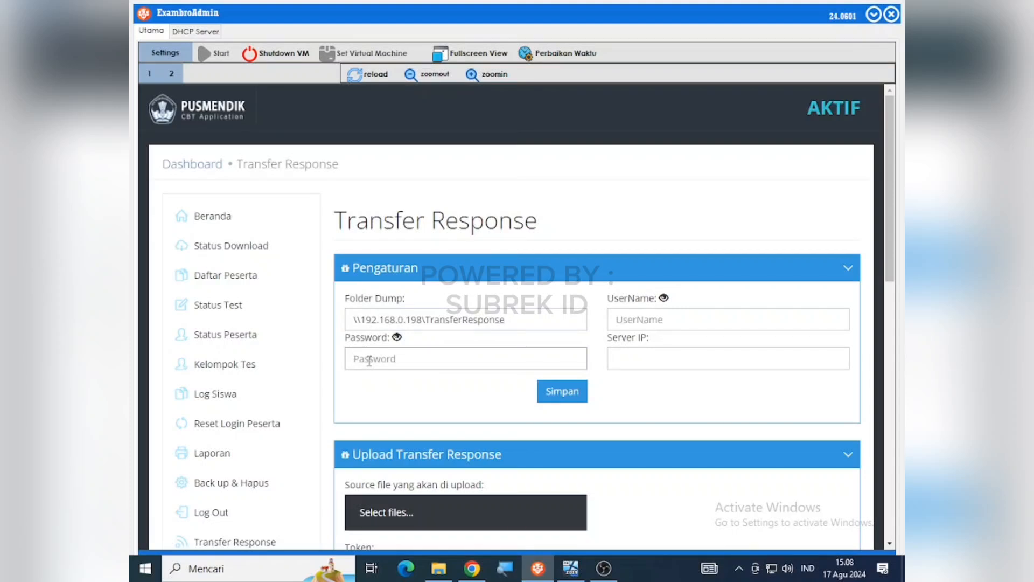
pyautogui.click(667, 317)
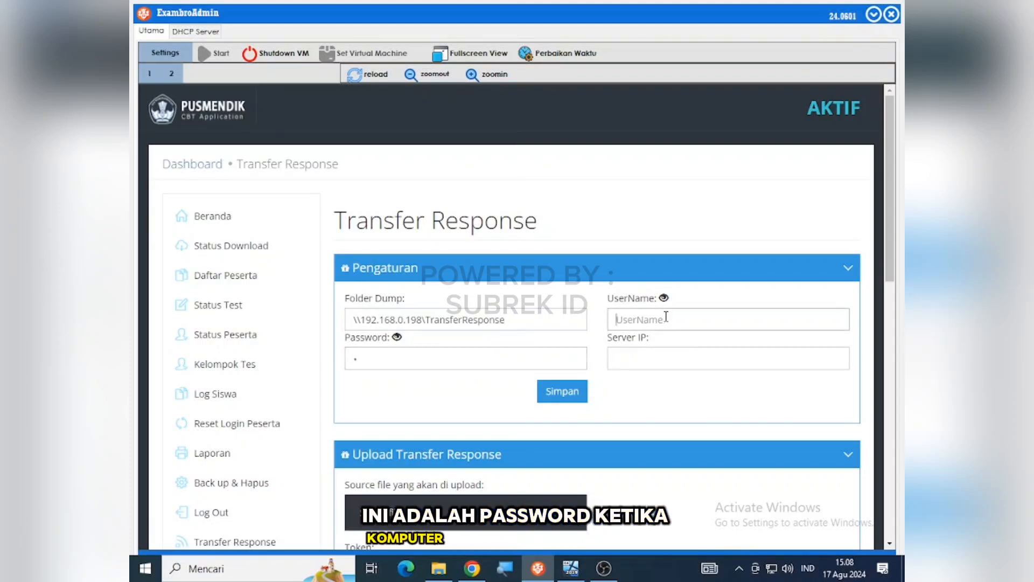
pyautogui.click(144, 572)
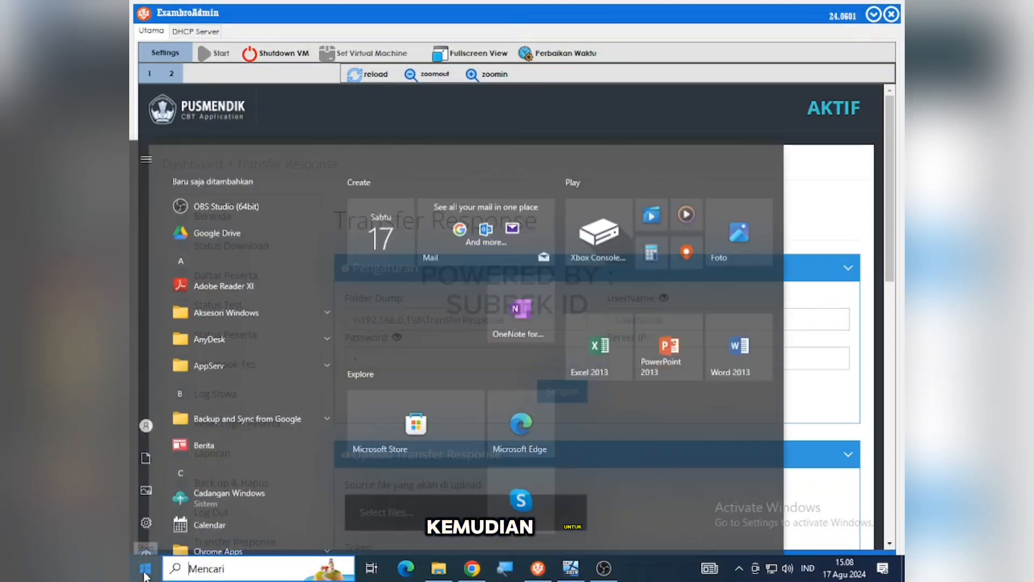
pyautogui.moveTo(149, 415)
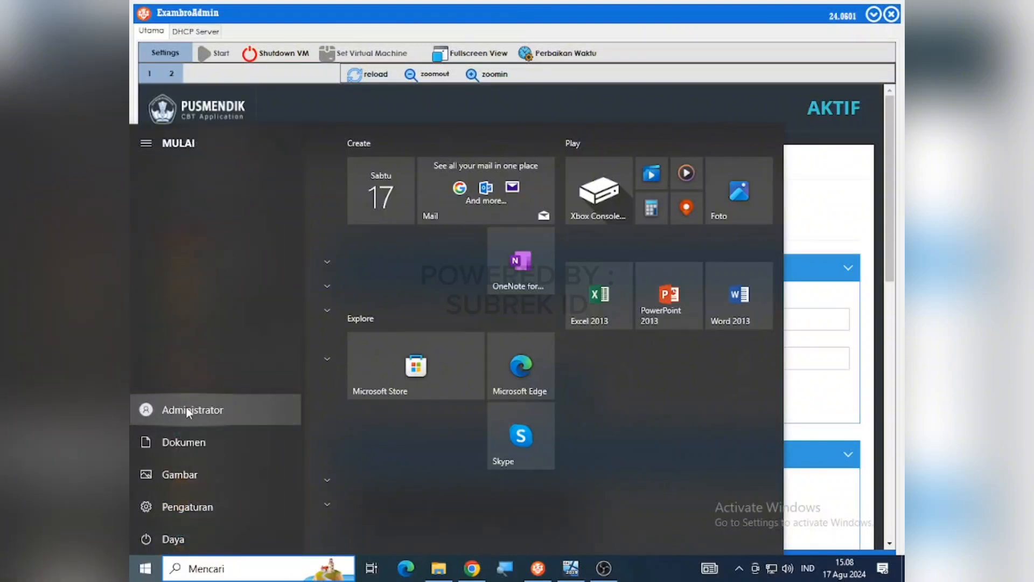
pyautogui.click(826, 231)
# Set the UserName to Administrator, correcting the mistyped entry and briefly revealing the text to check it.
pyautogui.click(672, 318)
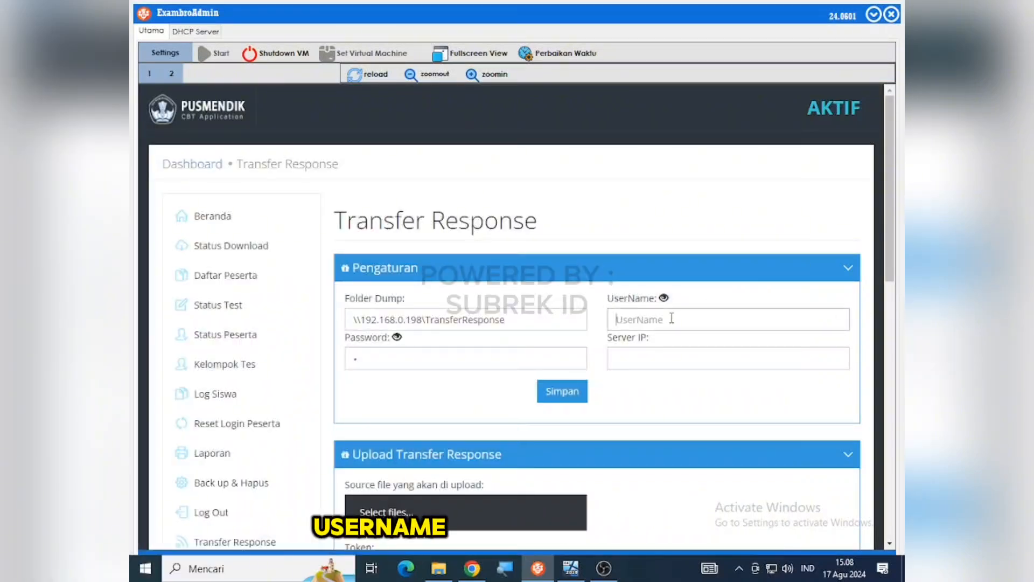
pyautogui.write('••')
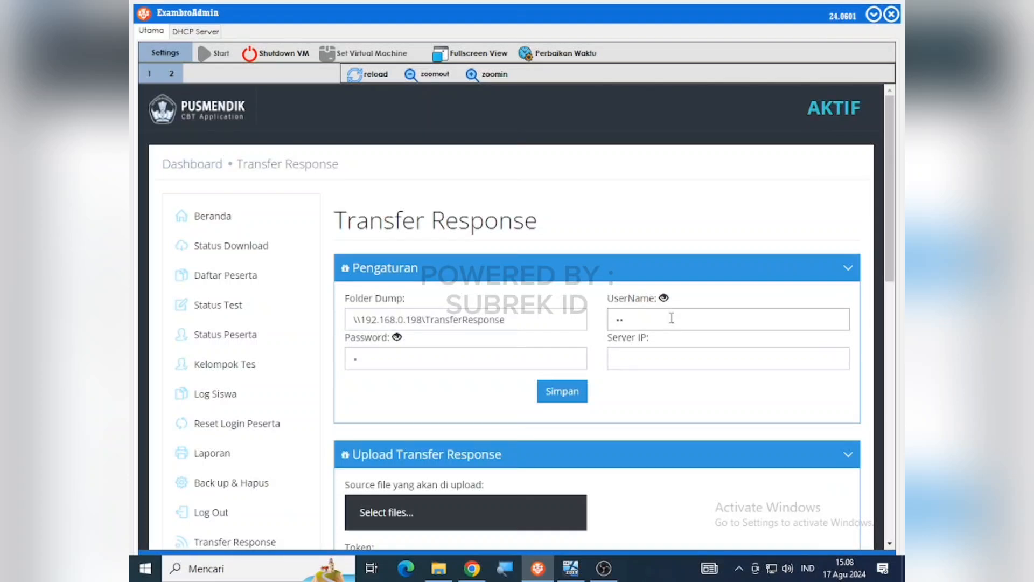
pyautogui.click(664, 300)
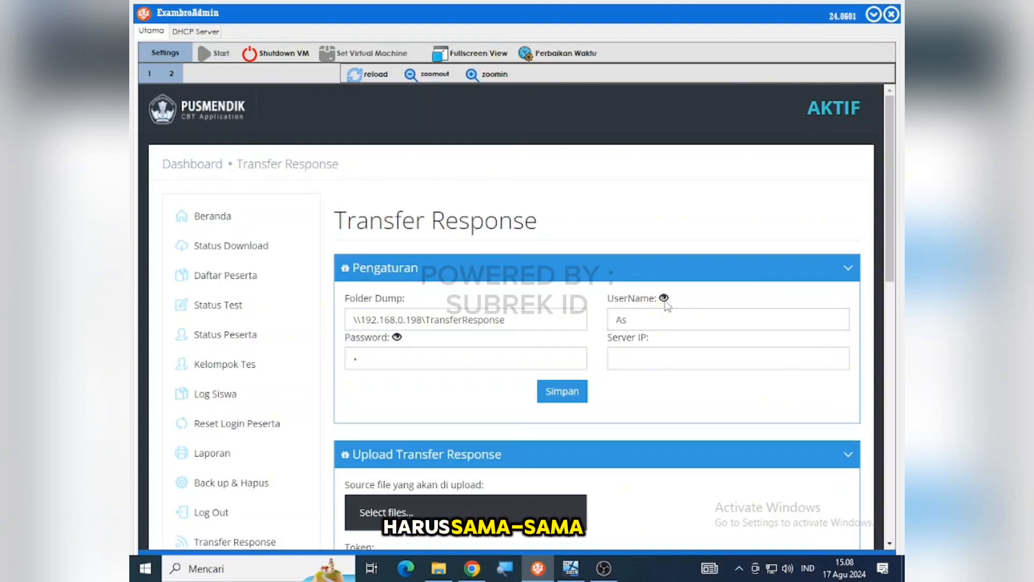
pyautogui.click(664, 299)
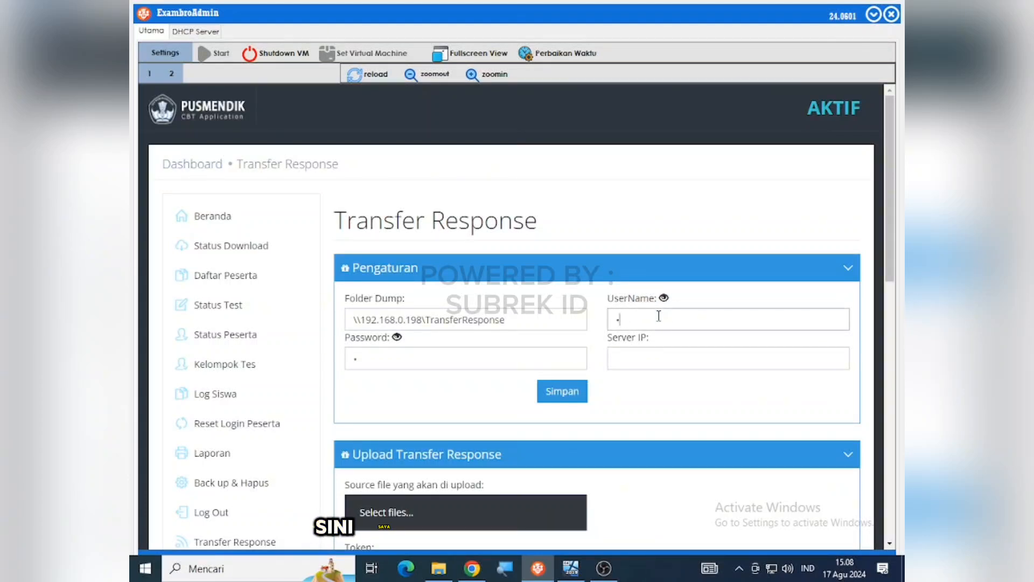
pyautogui.write('ministrator')
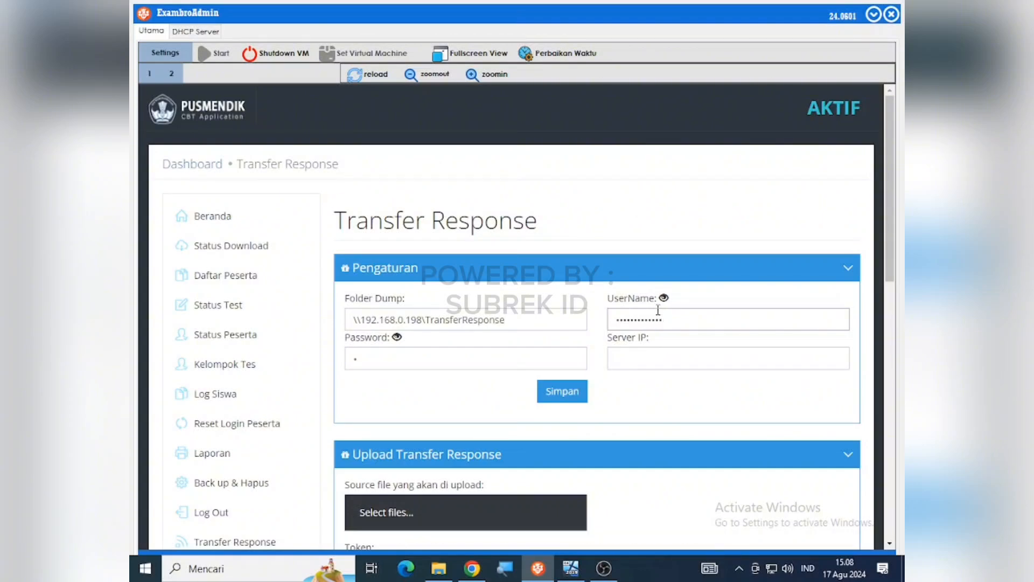
pyautogui.click(664, 300)
pyautogui.click(664, 298)
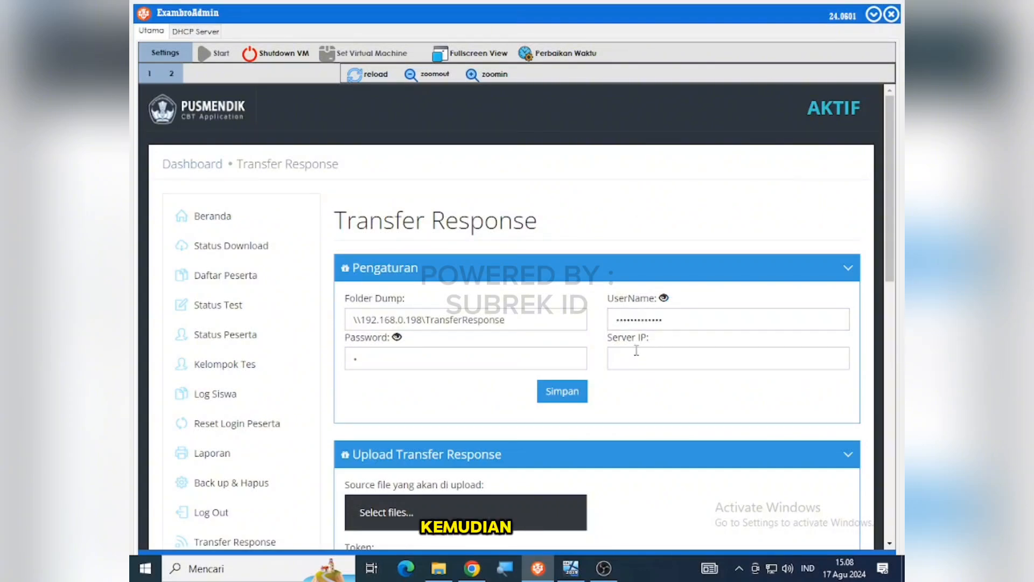
# Copy the IP address 192.168.0.198 from the Folder Dump path into Server IP and save the Transfer Response settings.
pyautogui.moveTo(363, 322); pyautogui.dragTo(378, 320)
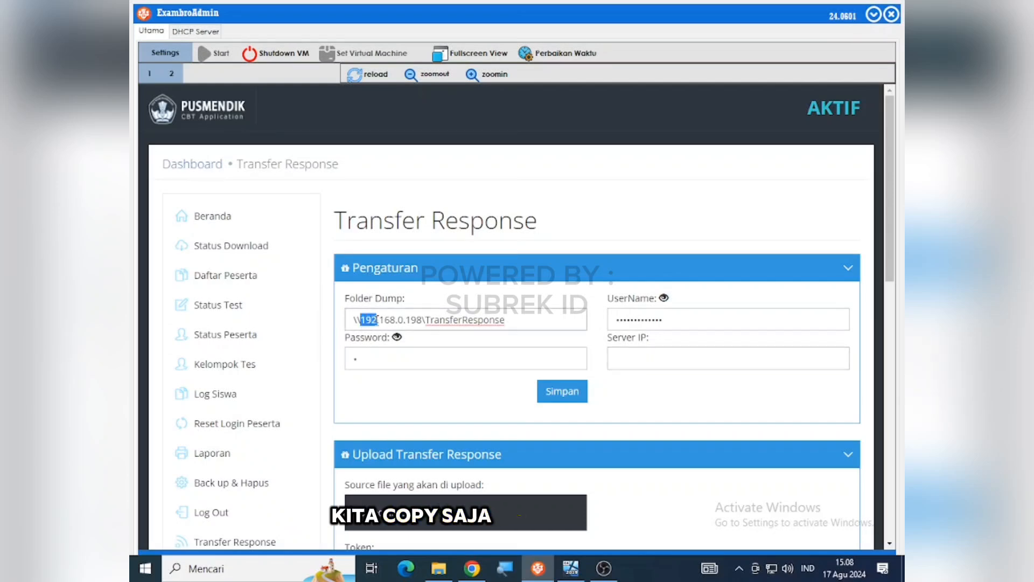
pyautogui.rightClick(422, 322)
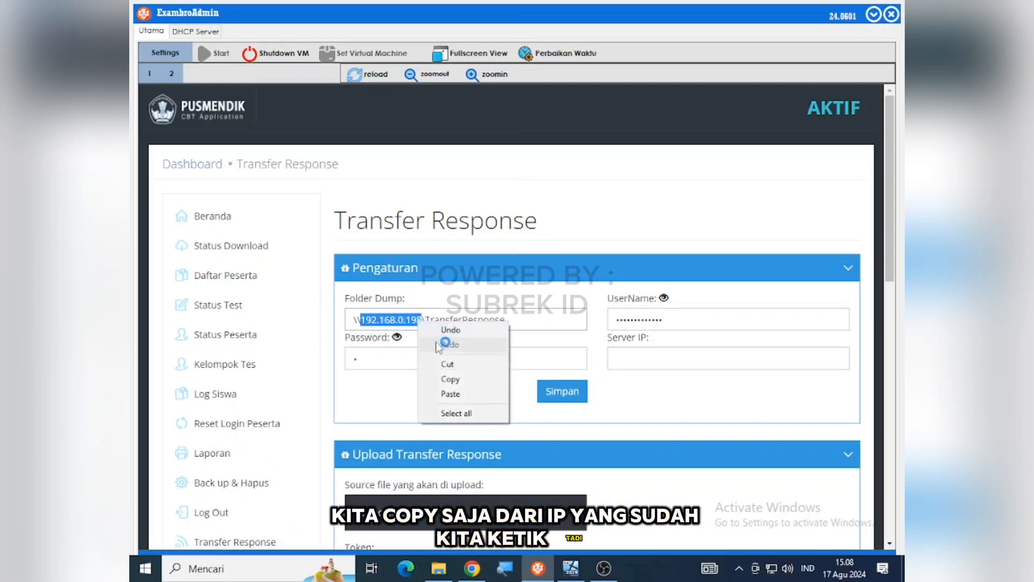
pyautogui.click(480, 379)
pyautogui.click(667, 358)
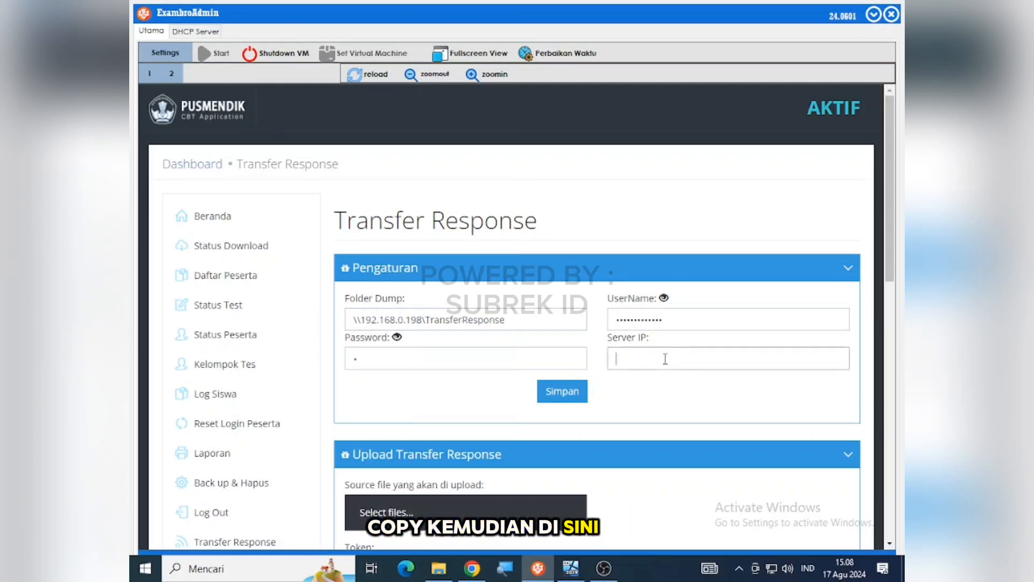
pyautogui.rightClick(665, 359)
pyautogui.click(697, 432)
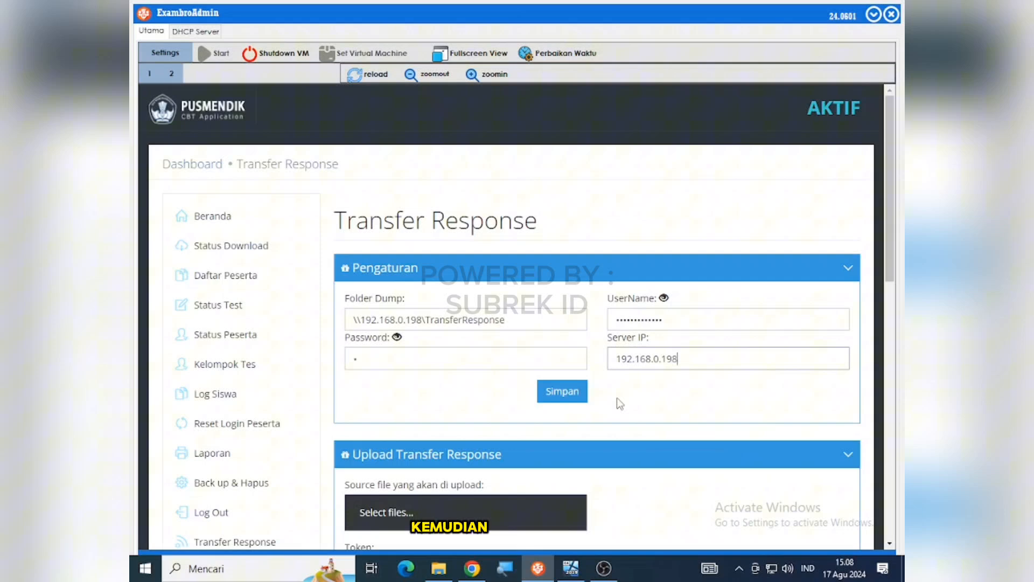
pyautogui.click(561, 398)
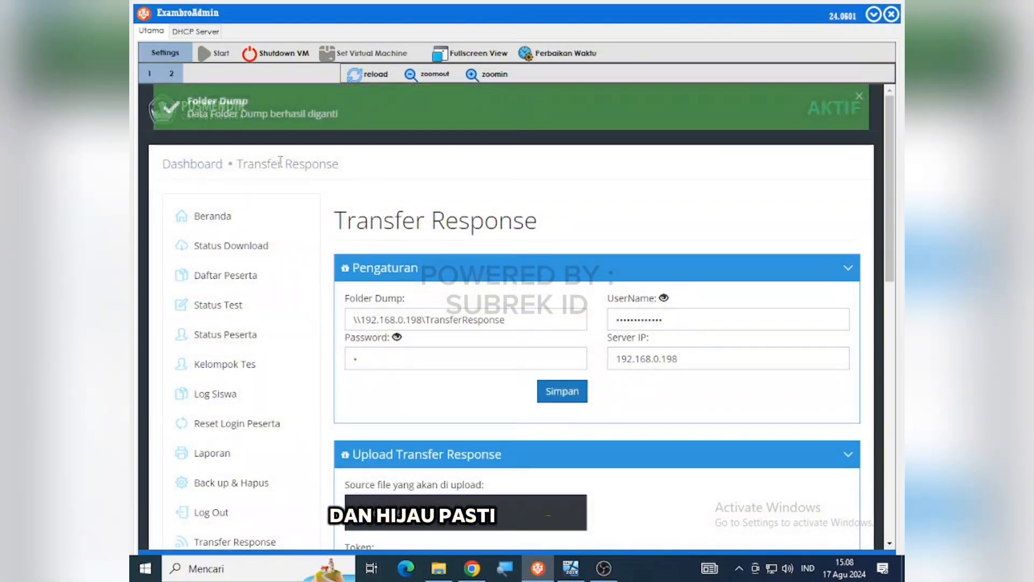